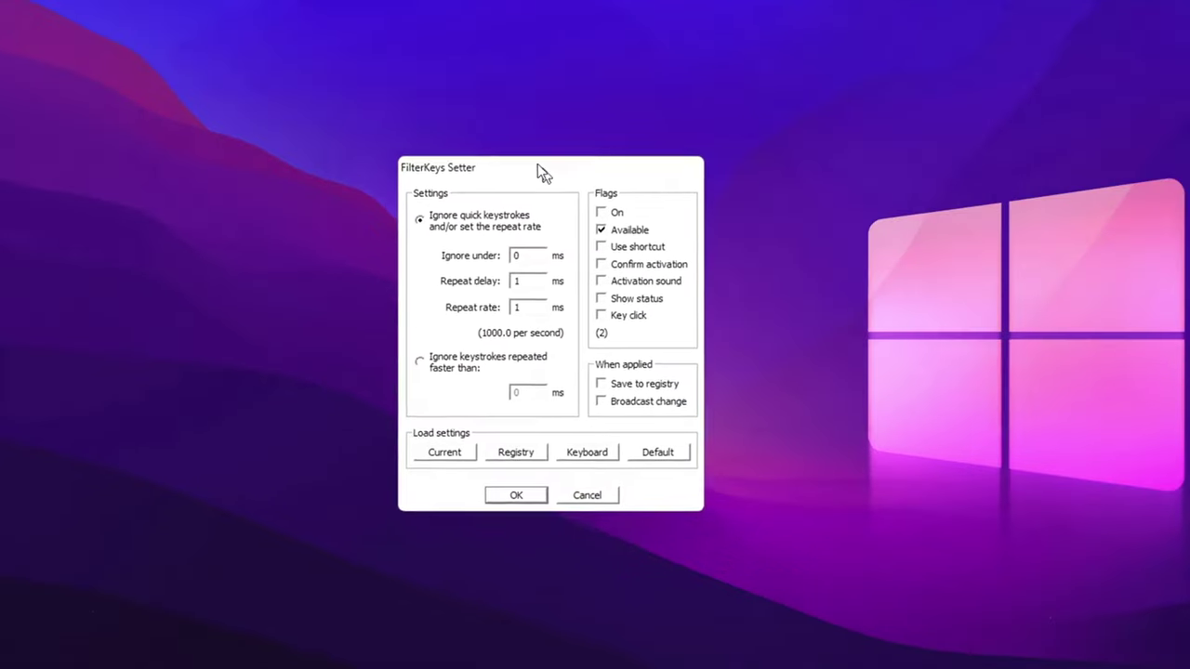
drag(584, 207, 569, 196)
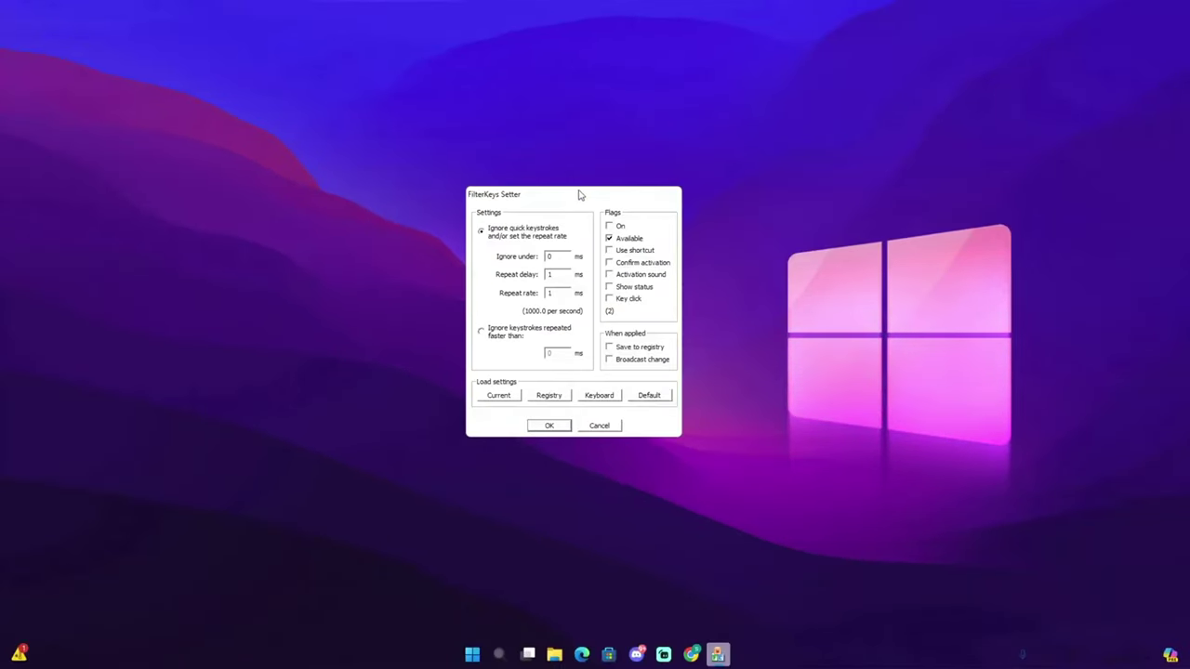
drag(581, 192, 594, 191)
Switch to Chrome and search Google for "Filter keys Download".
click(691, 654)
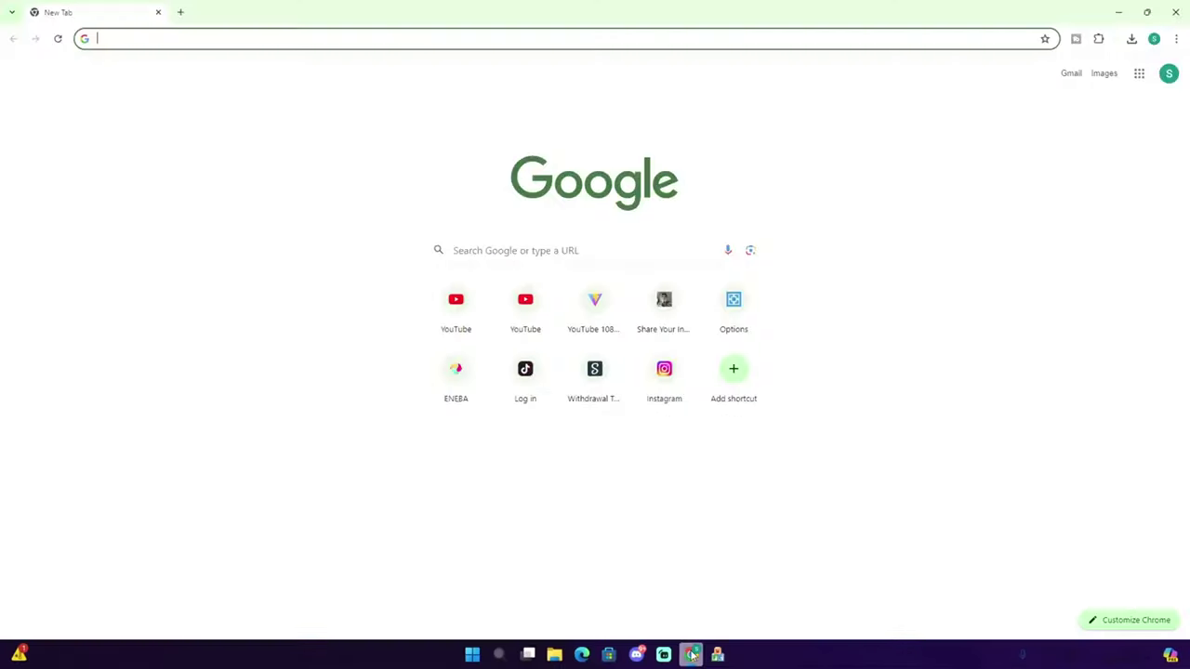
text(FIL)
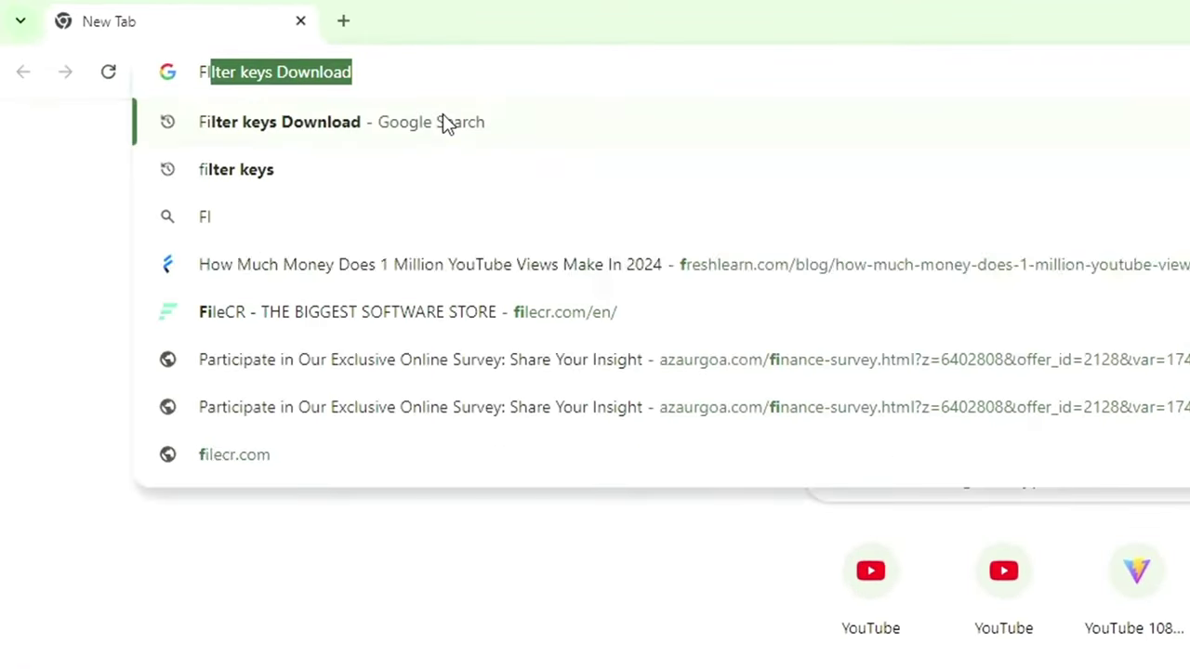
click(313, 126)
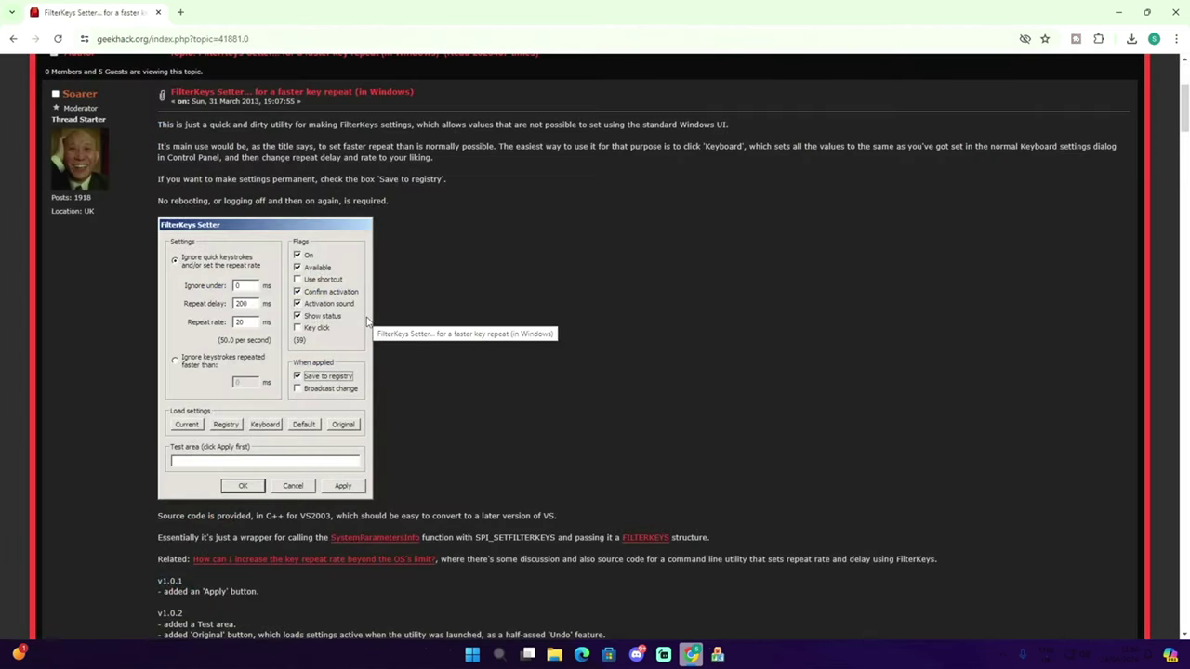
Download FilterKeysSetter_1.0.zip from the attachments of the geekhack FilterKeys Setter thread.
scroll(457, 303, down, 4)
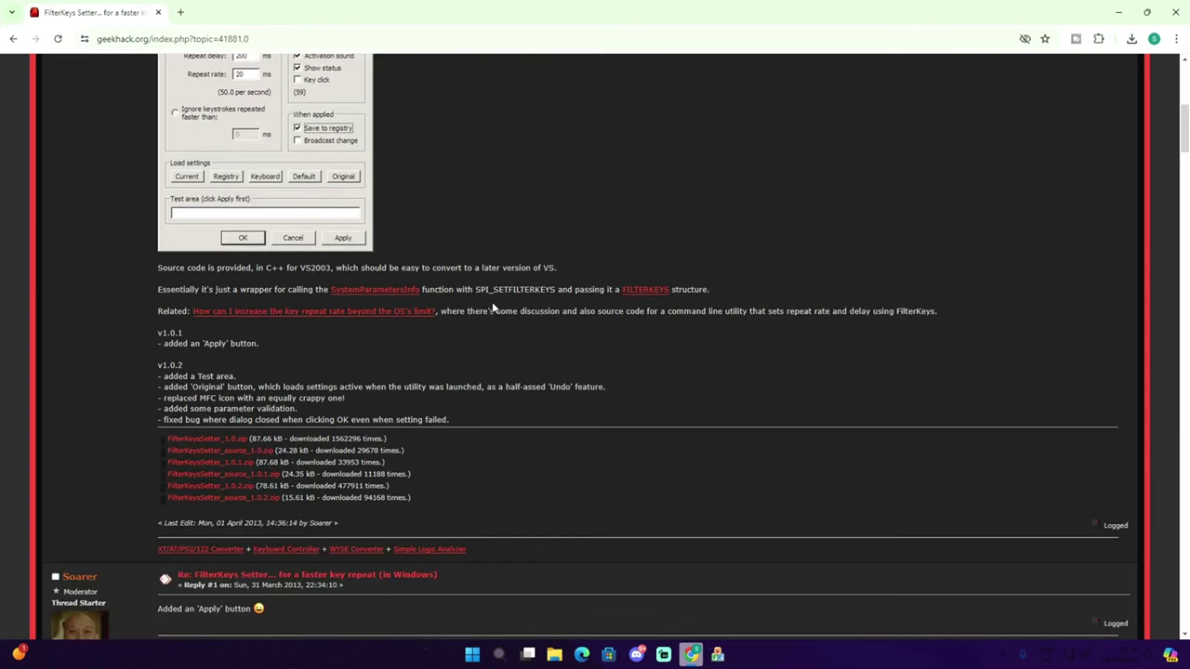
scroll(492, 302, down, 3)
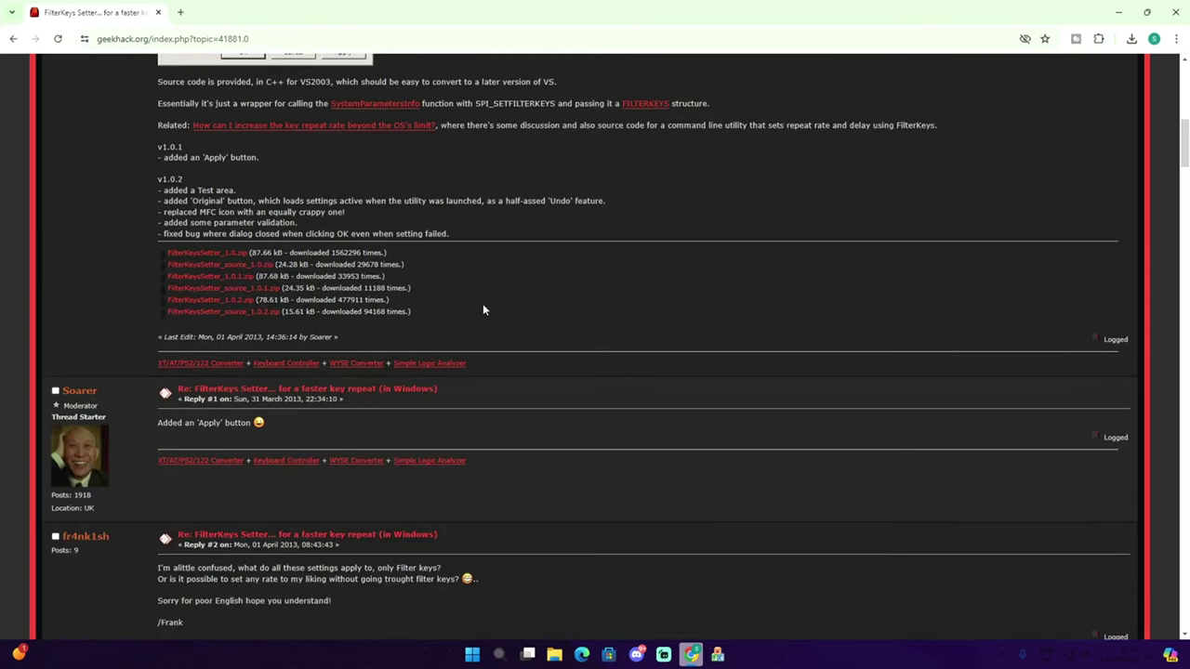
scroll(218, 344, up, 1)
scroll(191, 327, up, 2)
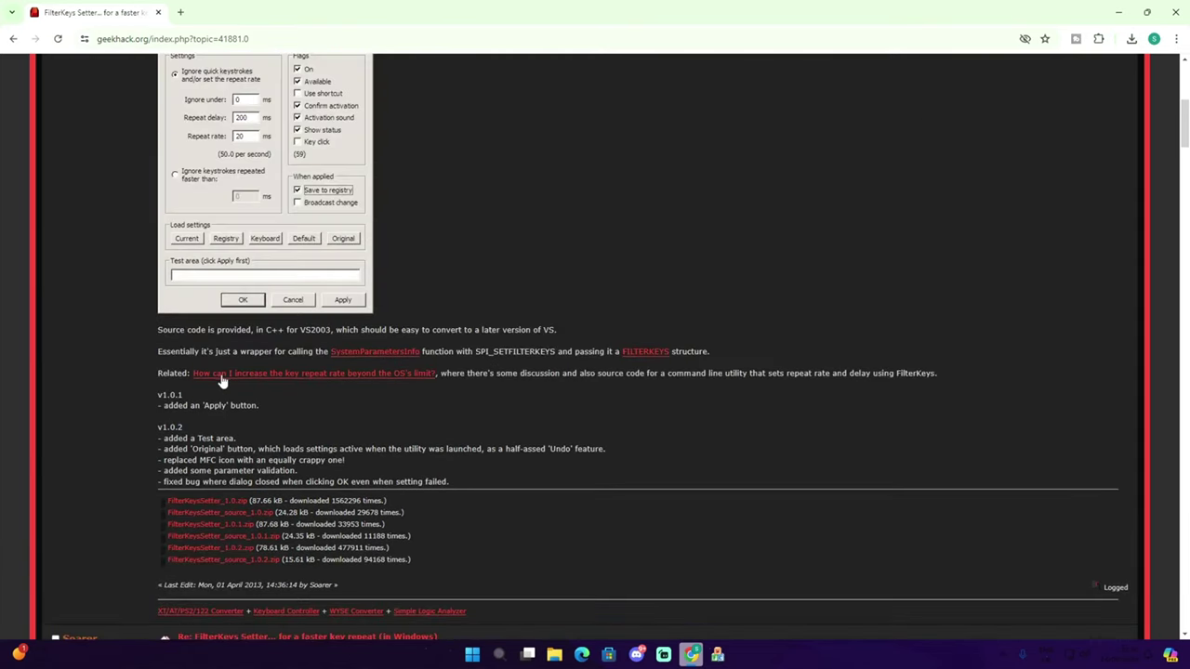
scroll(197, 369, down, 1)
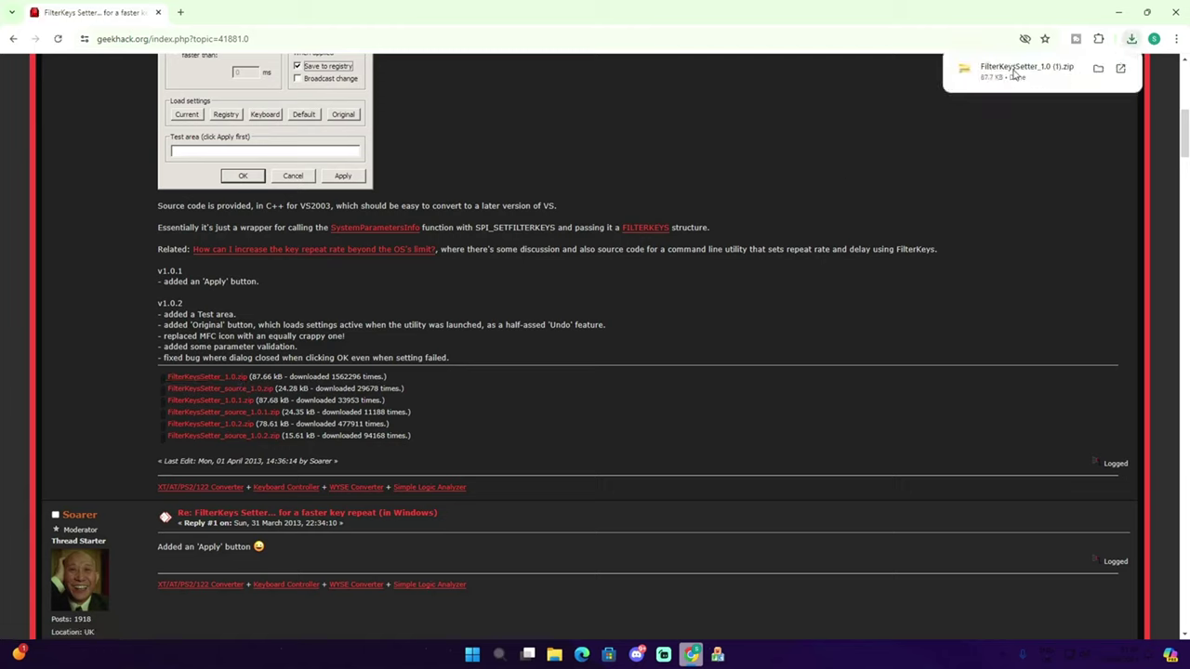
Open the downloaded FilterKeysSetter_1.0 (1).zip, run FilterKeysSetter.exe and close its settings dialog.
click(1016, 76)
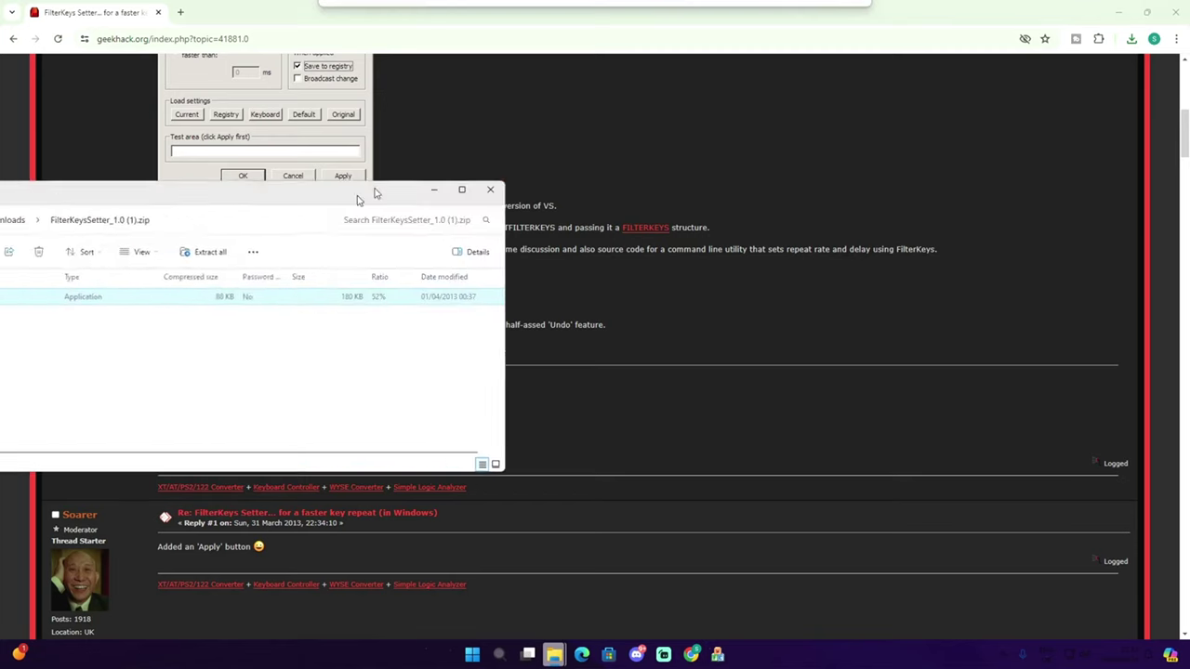
double_click(532, 279)
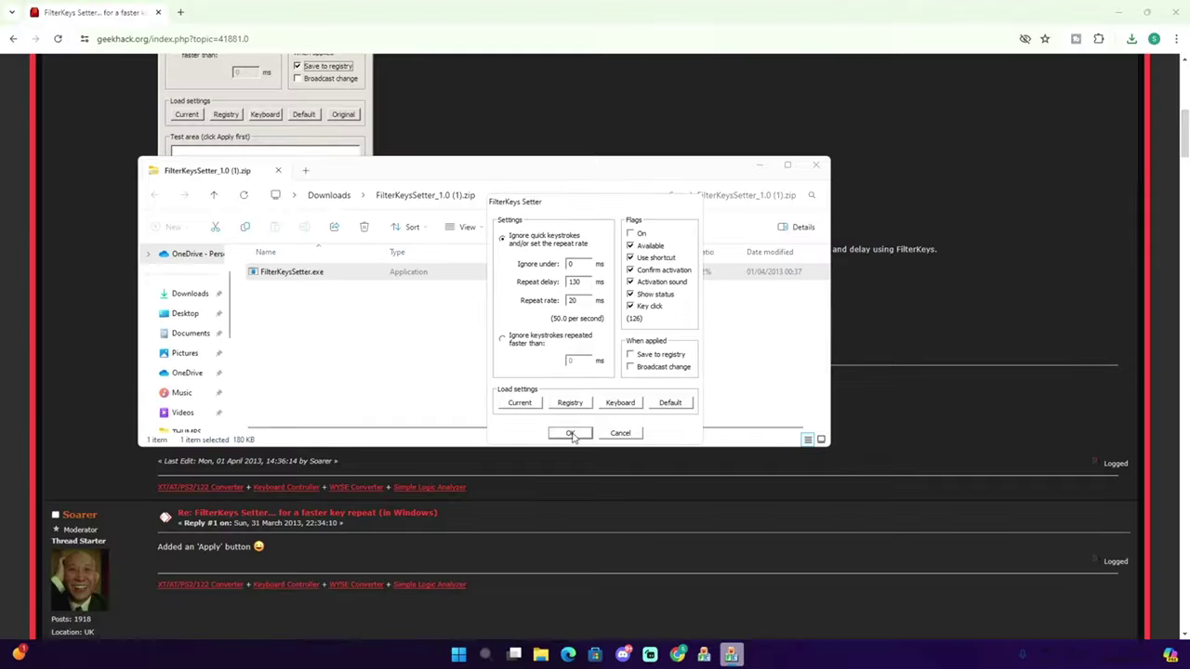
click(623, 481)
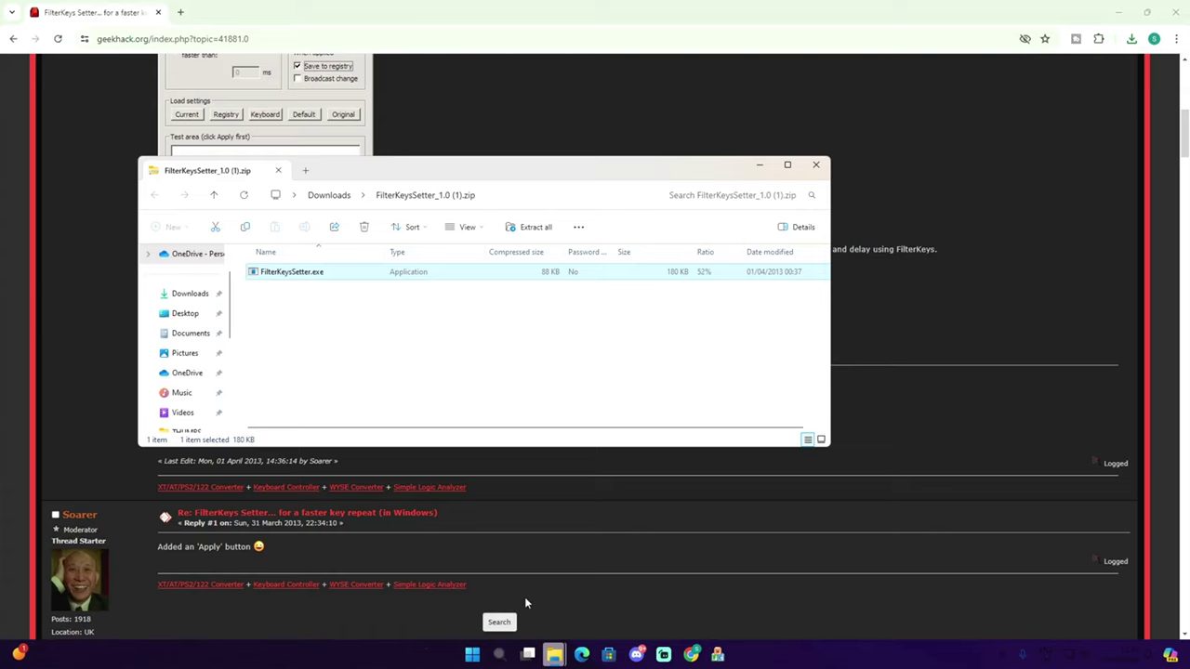
Open Registry Editor and go to HKEY_CURRENT_USER\Control Panel\Accessibility\Keyboard Response.
click(500, 655)
text(REGEDIT)
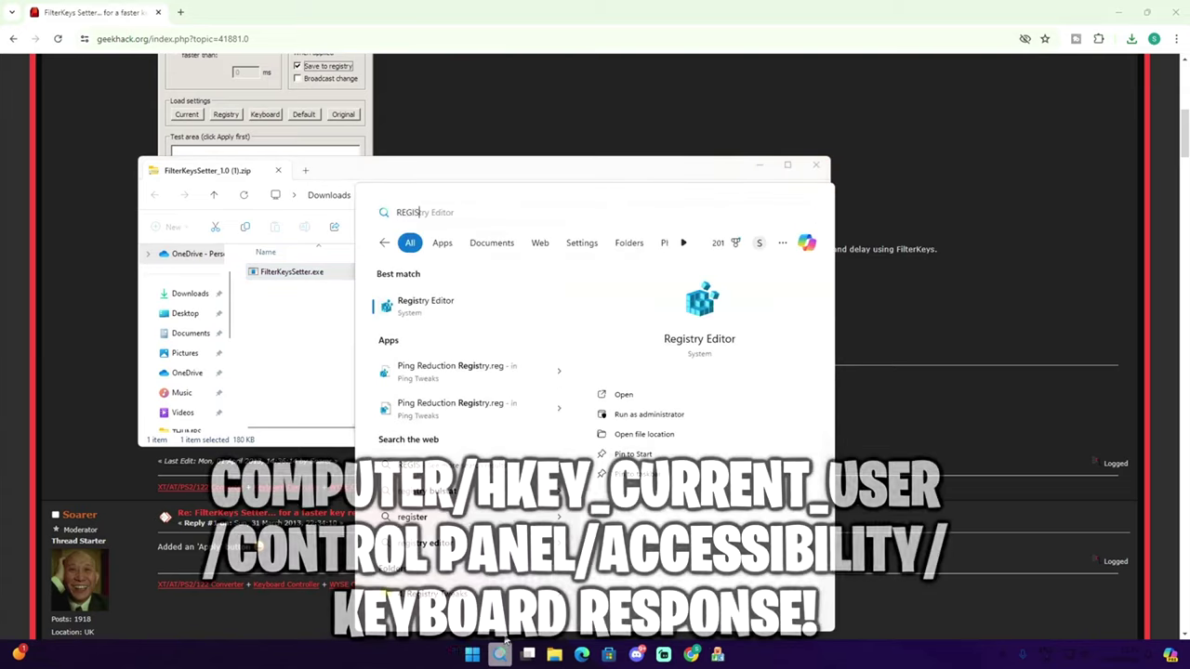
key(Return)
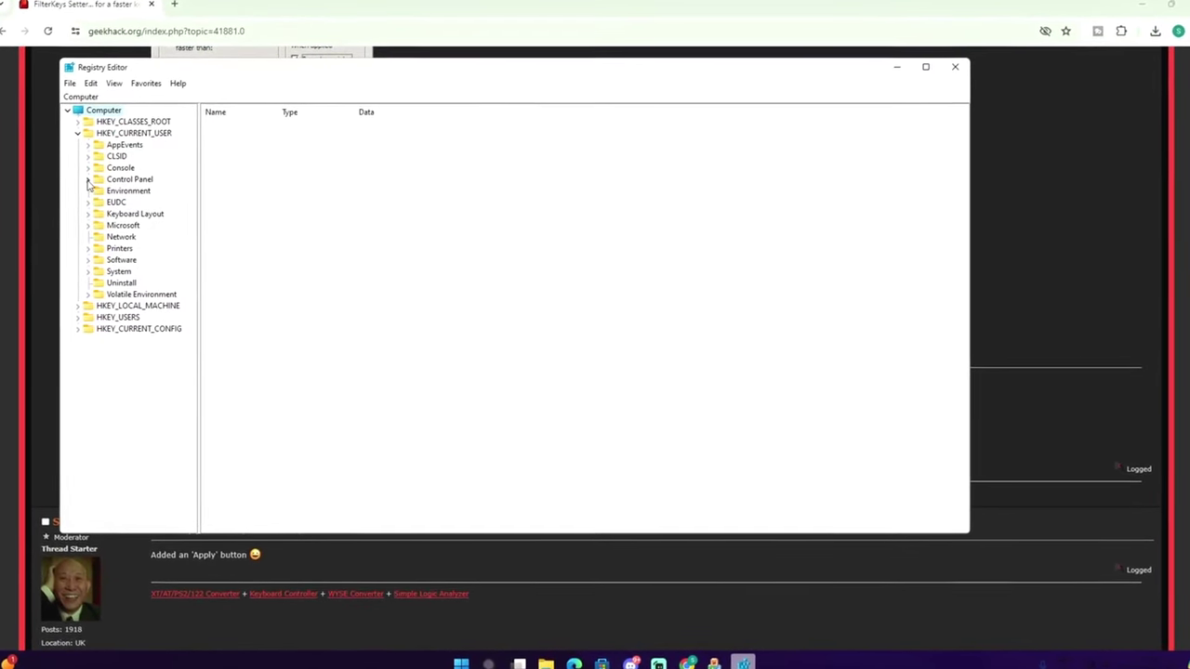
click(91, 181)
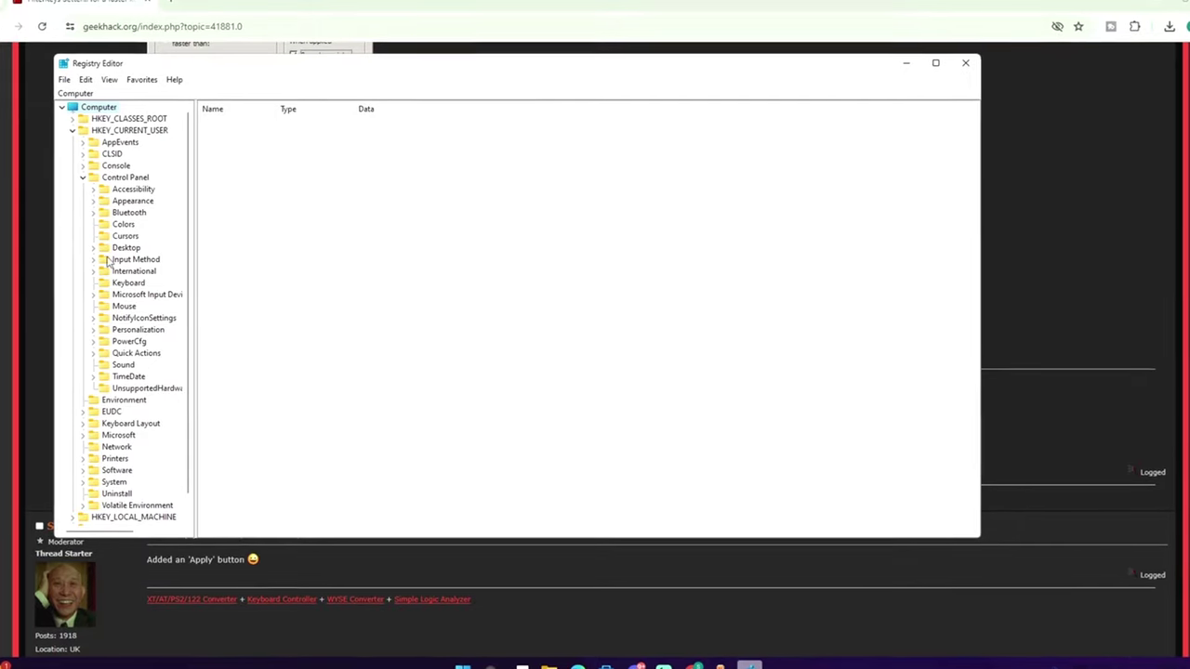
click(92, 189)
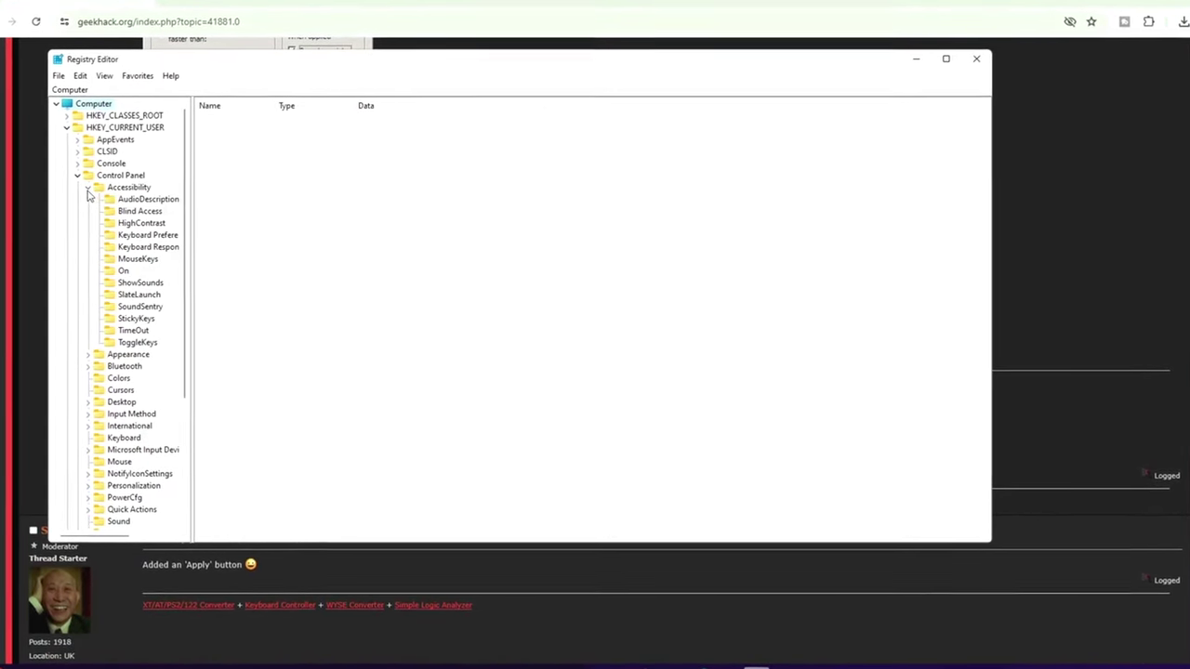
click(144, 234)
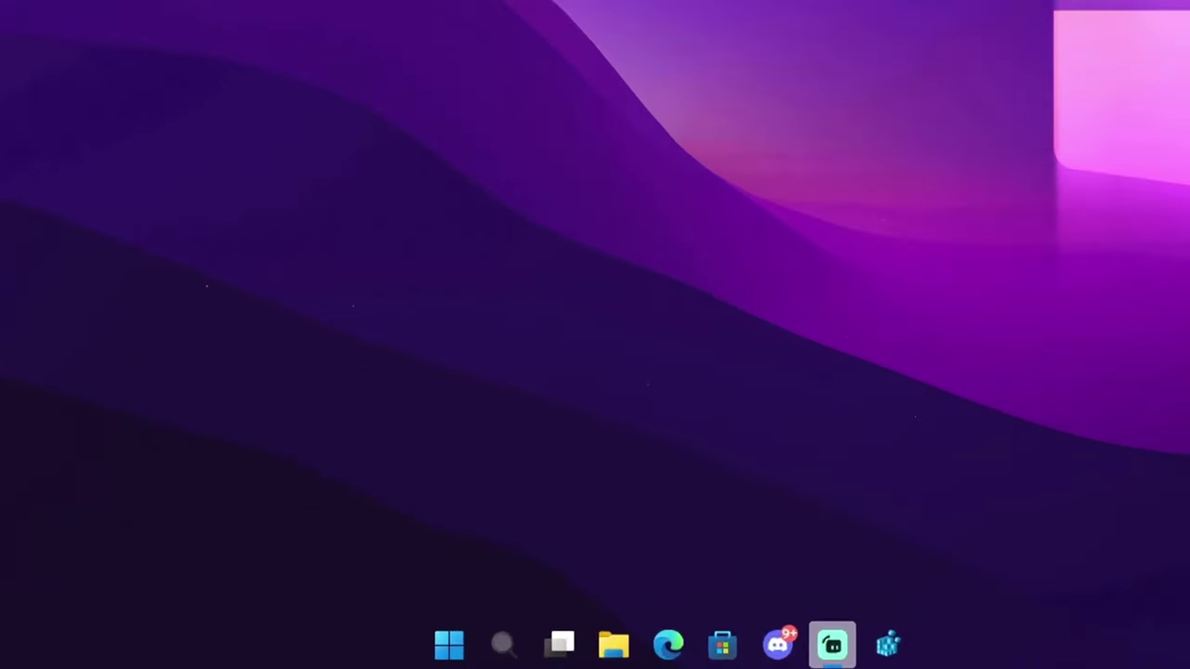
Find and open Device Manager through Windows search, and maximize its window.
click(502, 643)
text(DEVI)
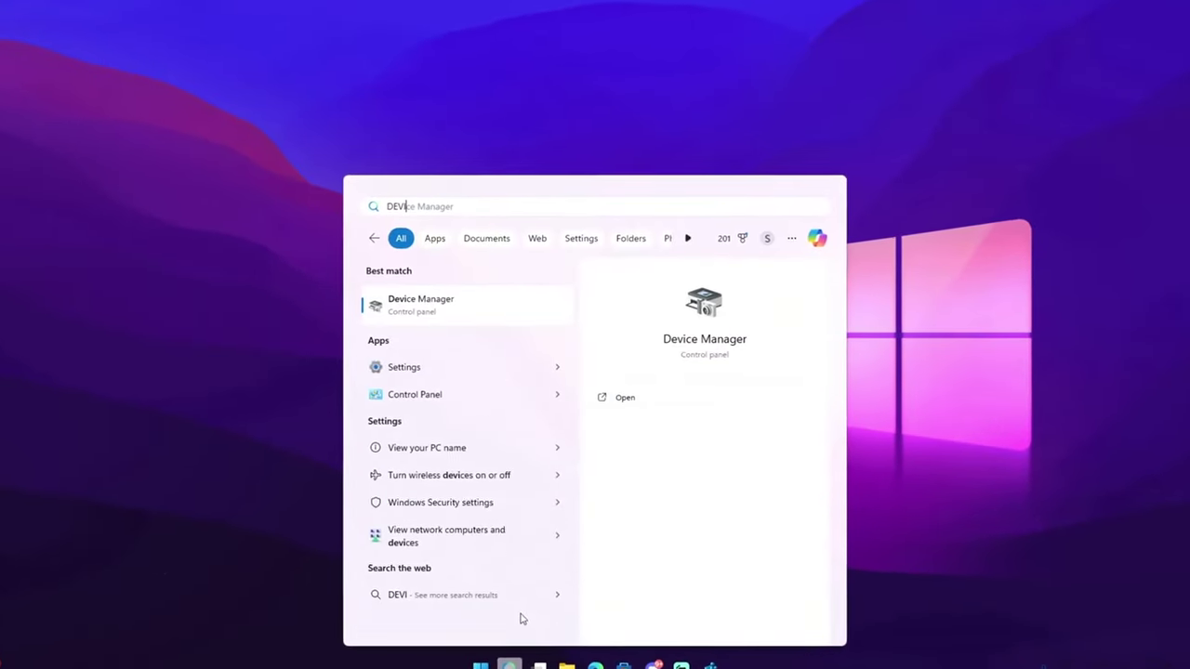
key(Return)
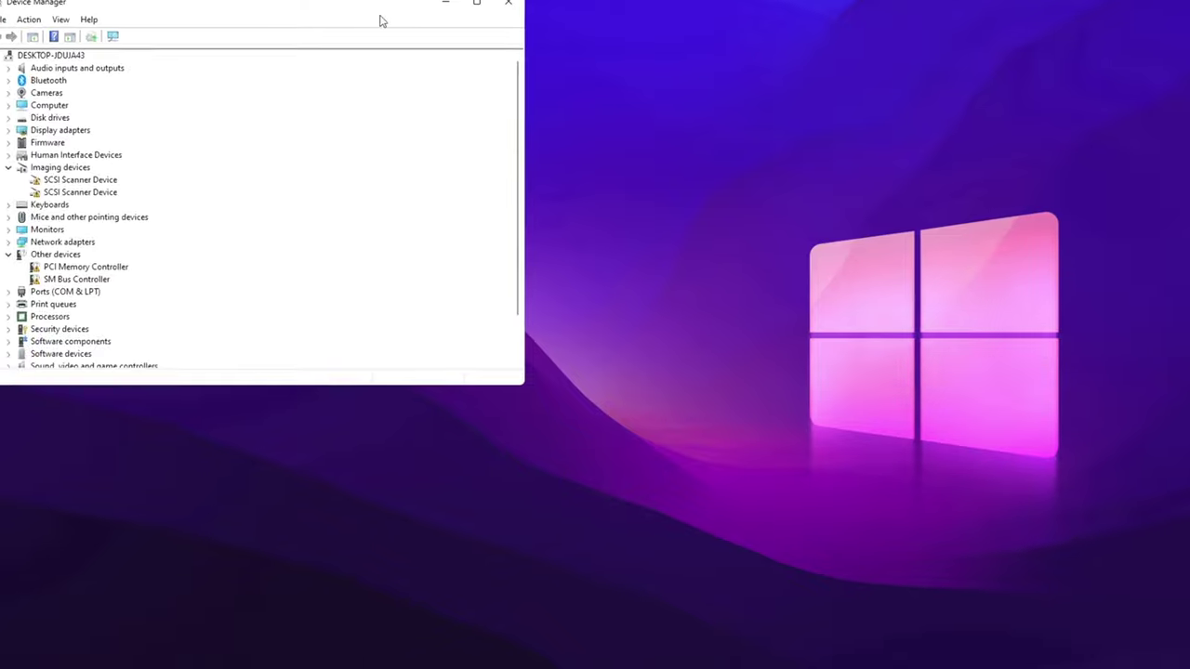
drag(501, 37, 651, 2)
drag(269, 3, 685, 54)
double_click(685, 54)
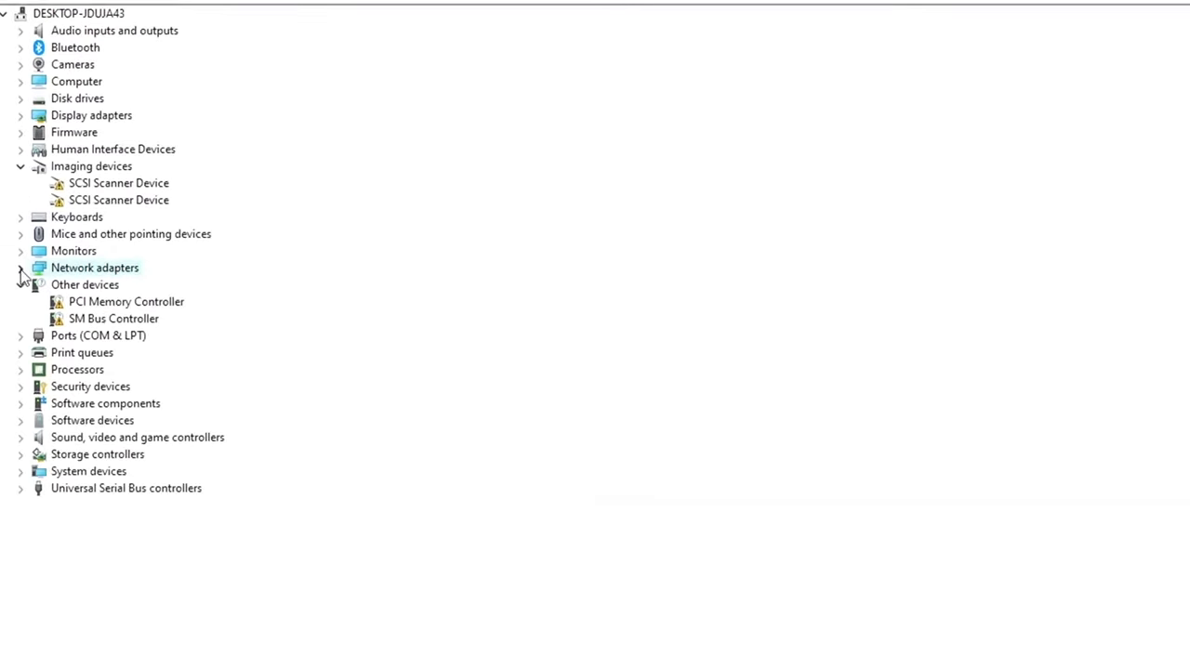
Update the driver of the Realtek PCIe GbE Family Controller network adapter using the automatic driver search.
click(21, 269)
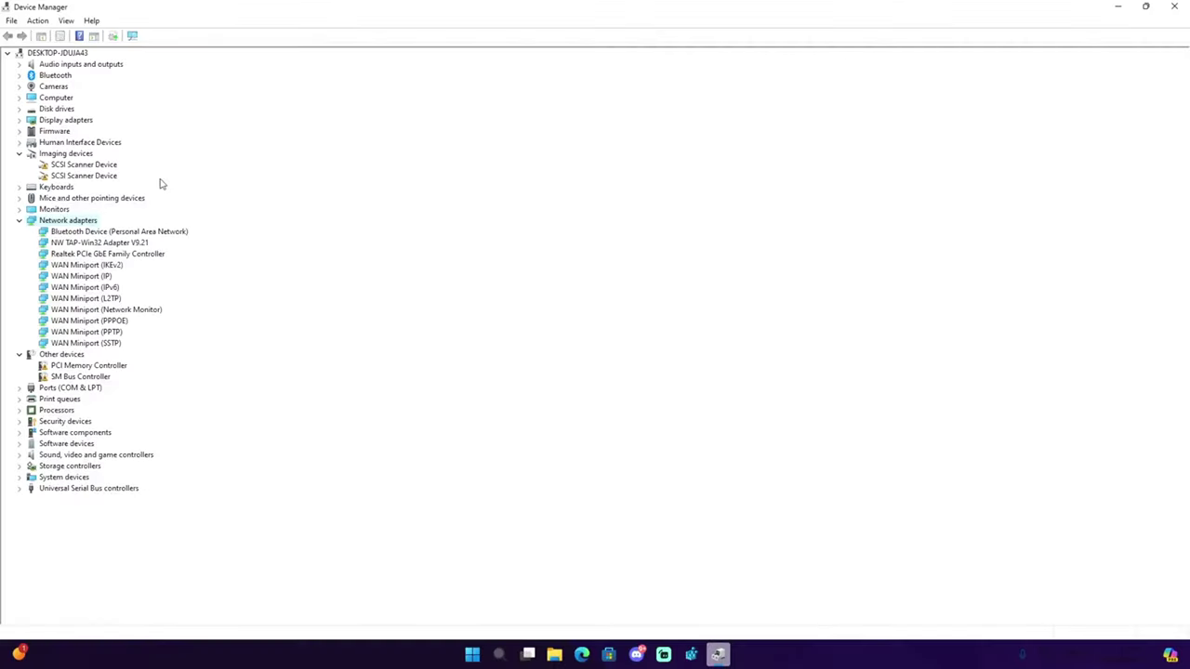
right_click(112, 257)
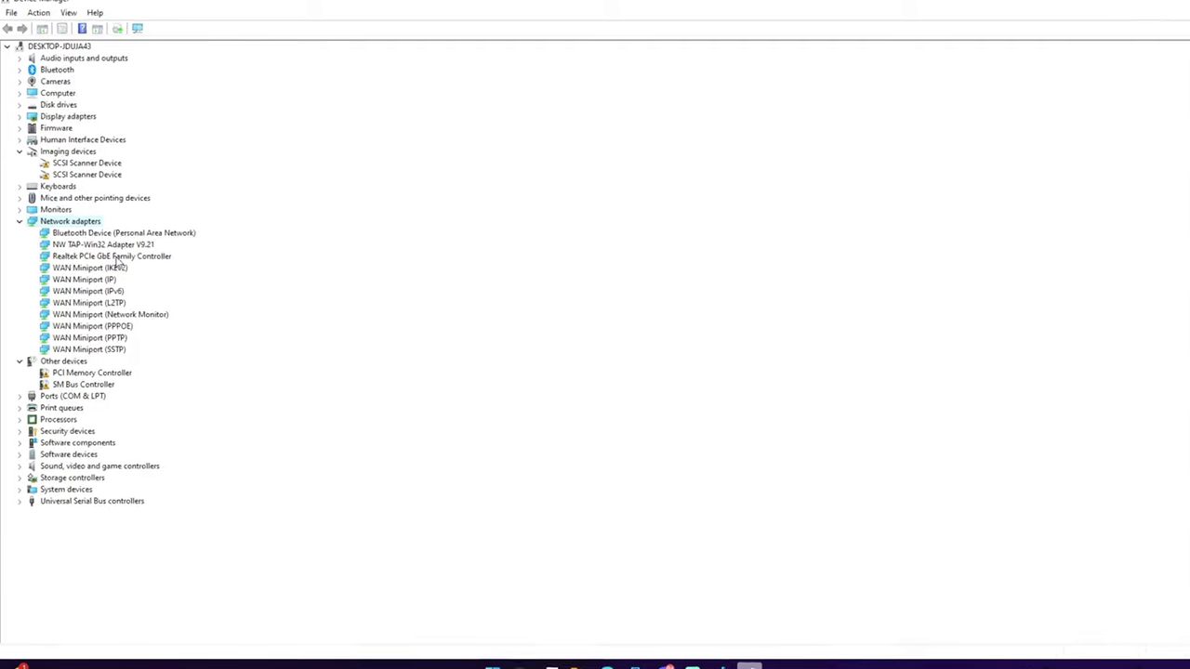
click(186, 274)
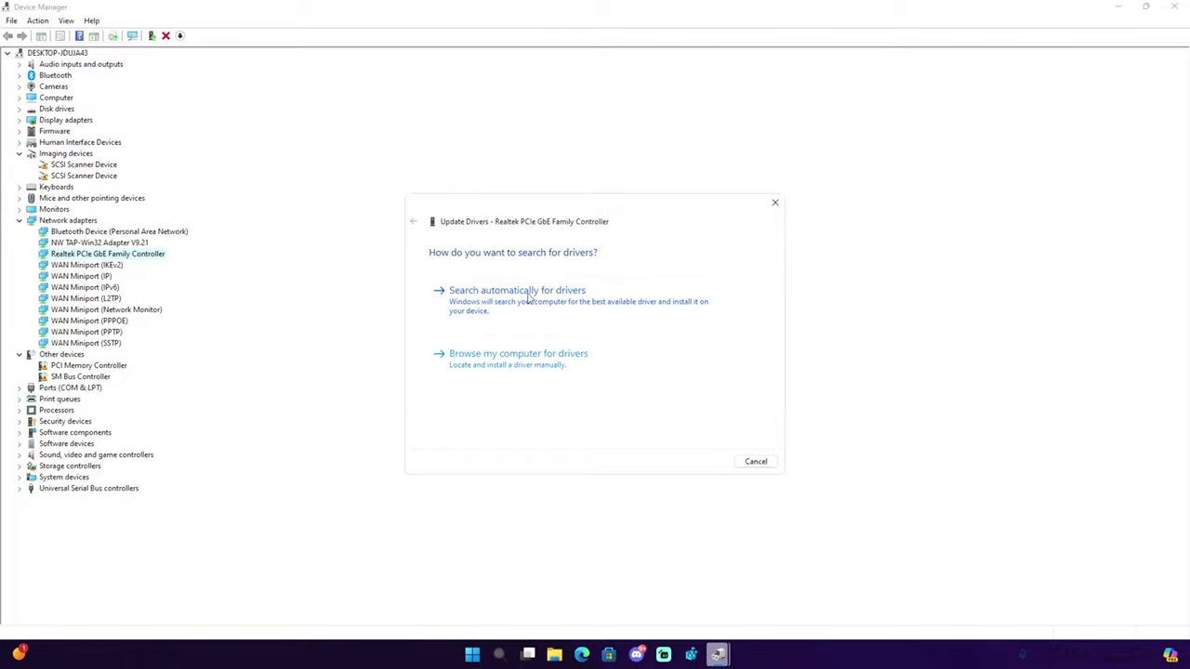
click(493, 293)
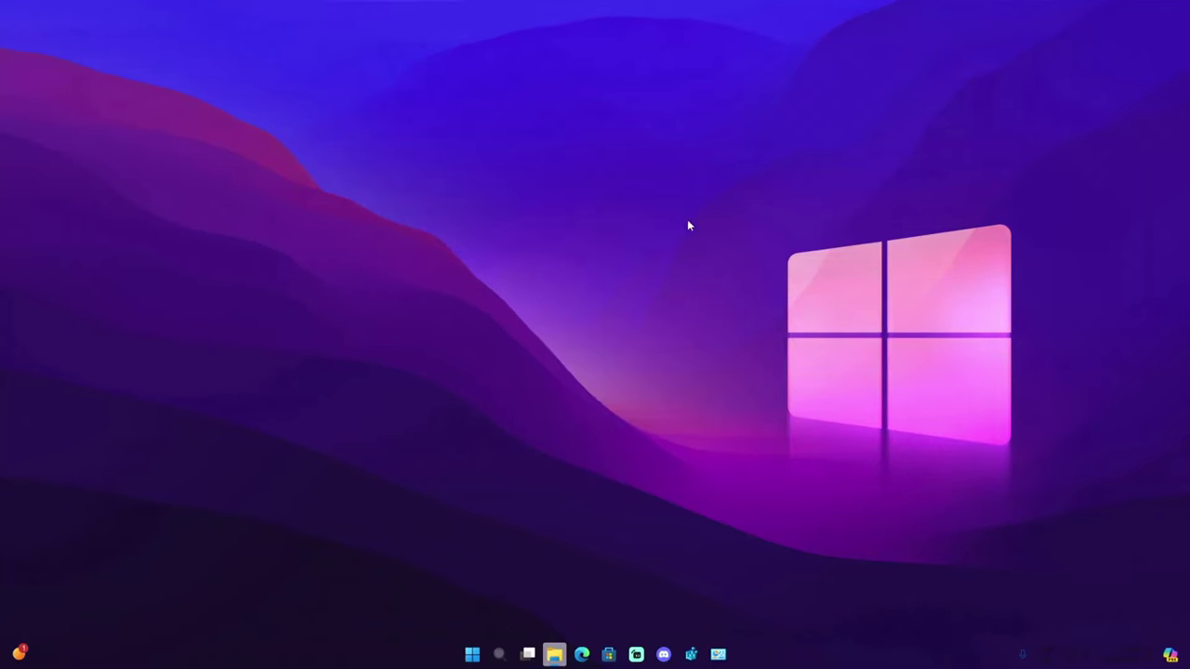
Search Windows for "View network connections" and open the Network Connections window.
click(499, 654)
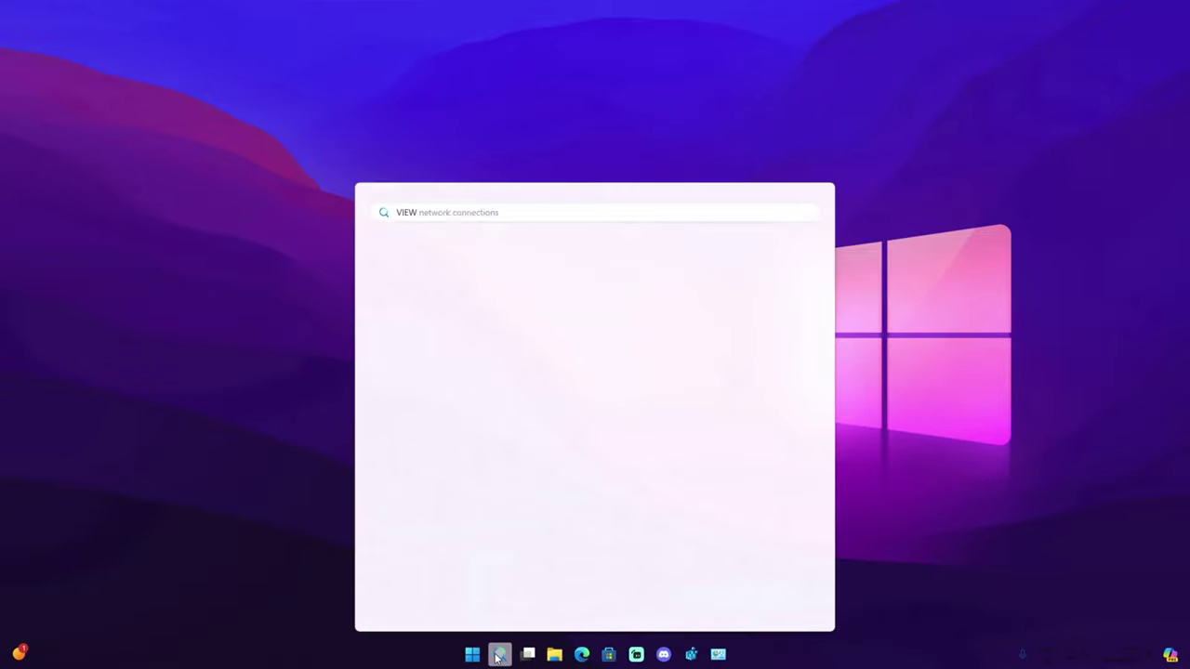
text(VIEW NETO)
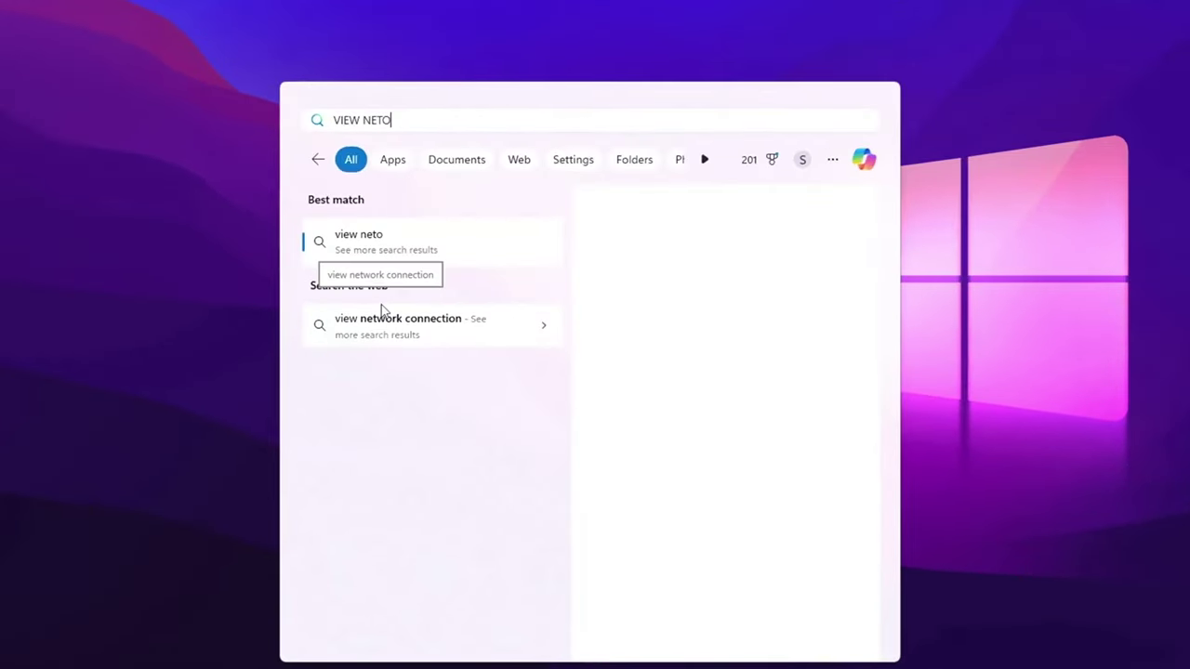
key(BackSpace)
text(W)
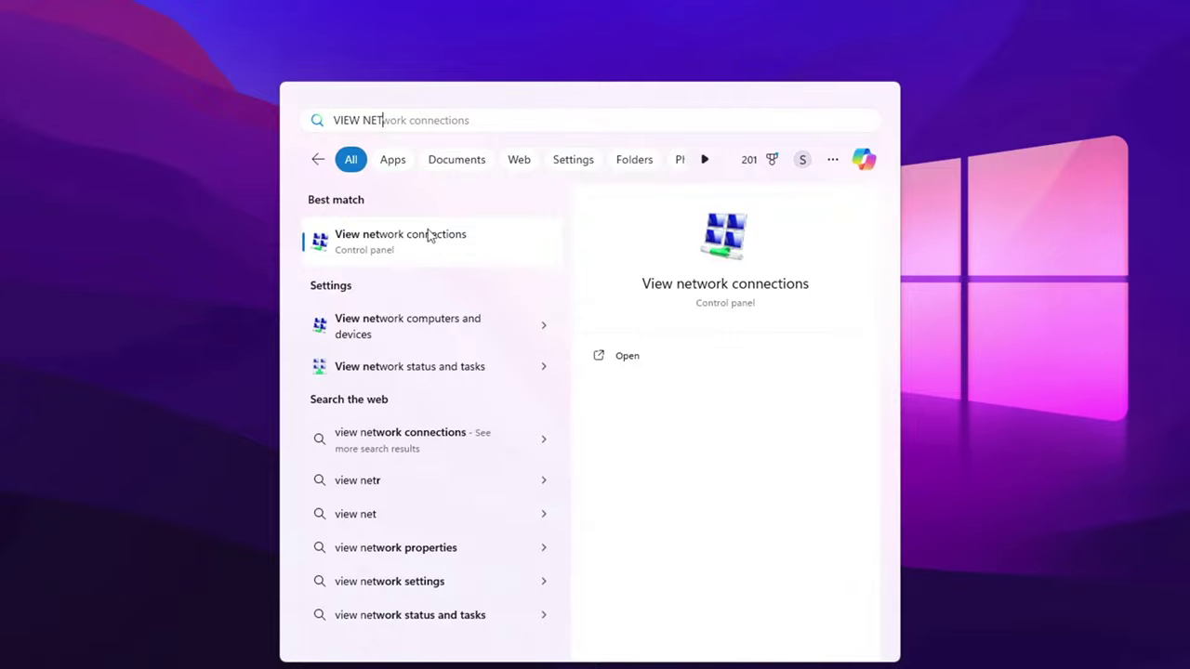
click(436, 234)
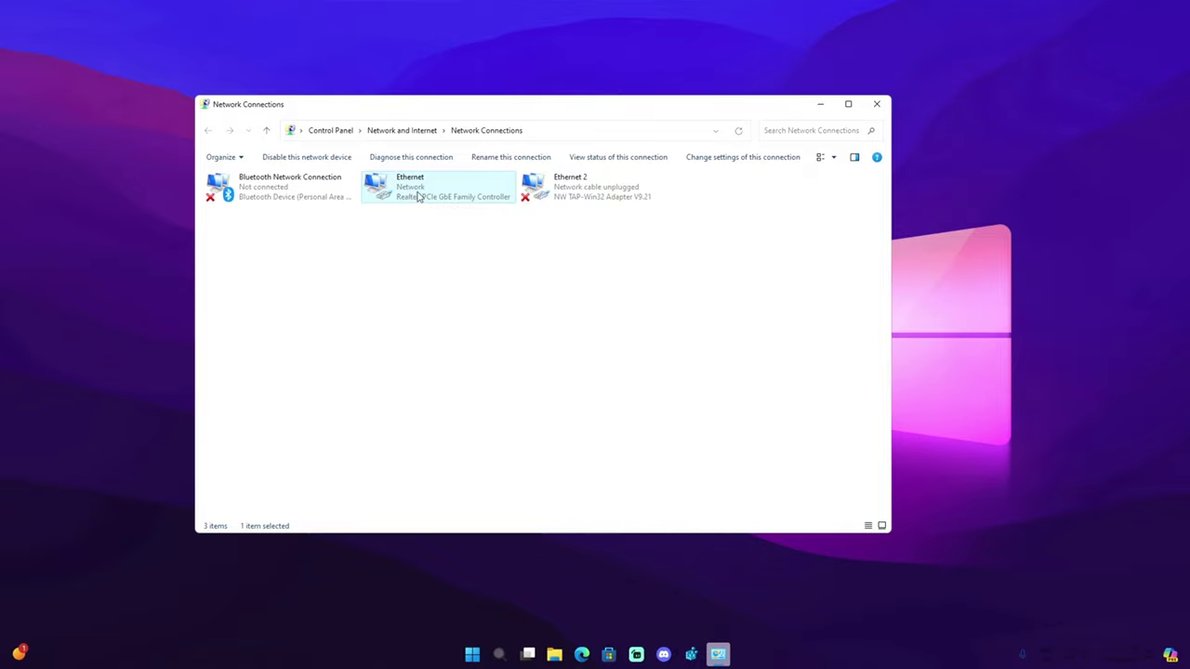
Open the Internet Protocol Version 4 (TCP/IPv4) properties of the Ethernet connection.
right_click(419, 194)
click(457, 308)
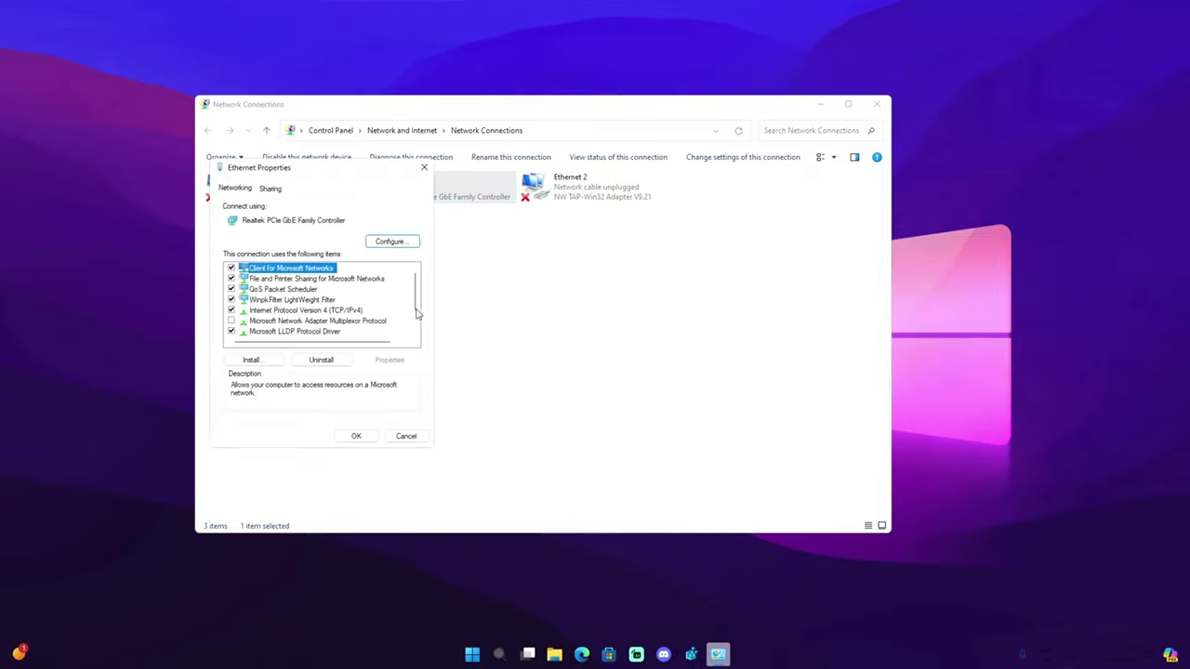
click(281, 312)
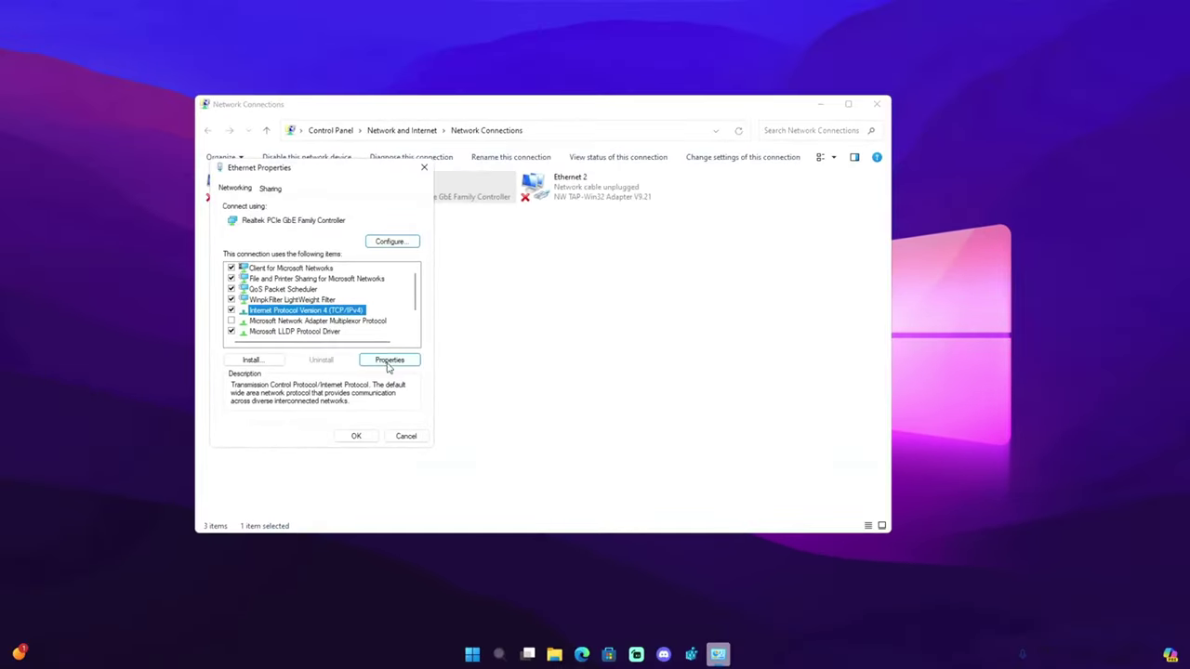
click(390, 361)
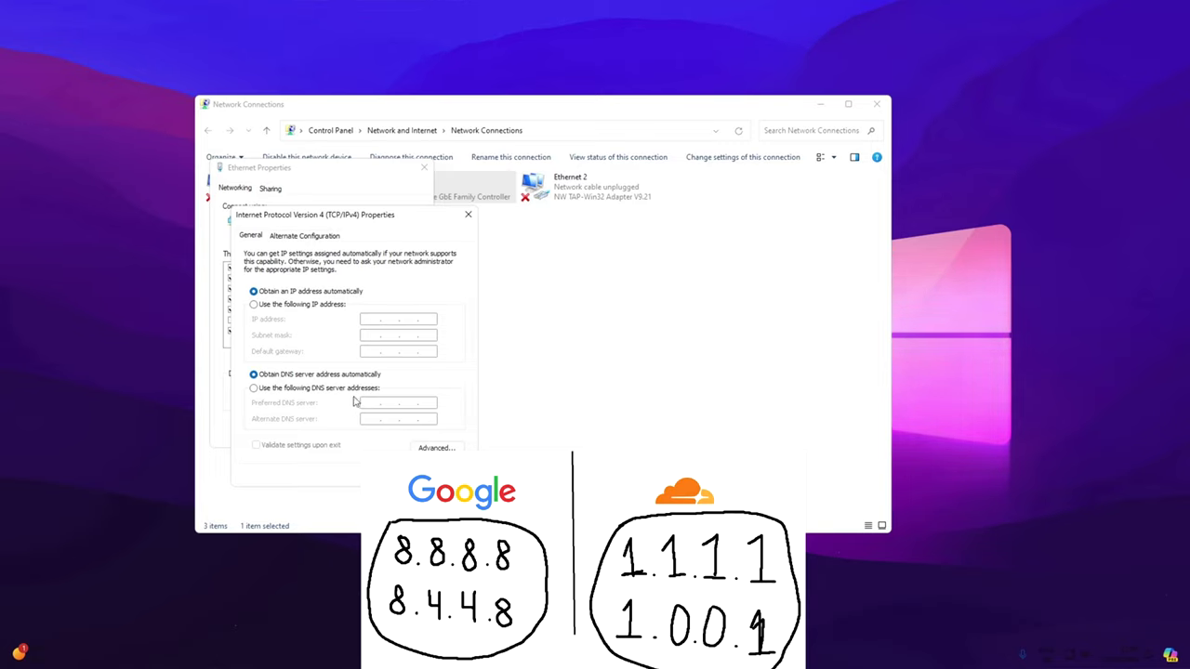
Set custom DNS servers for the IPv4 connection, 8.8.8.8 as preferred and 8.8.4.4 as alternate, and apply them.
click(269, 389)
click(381, 406)
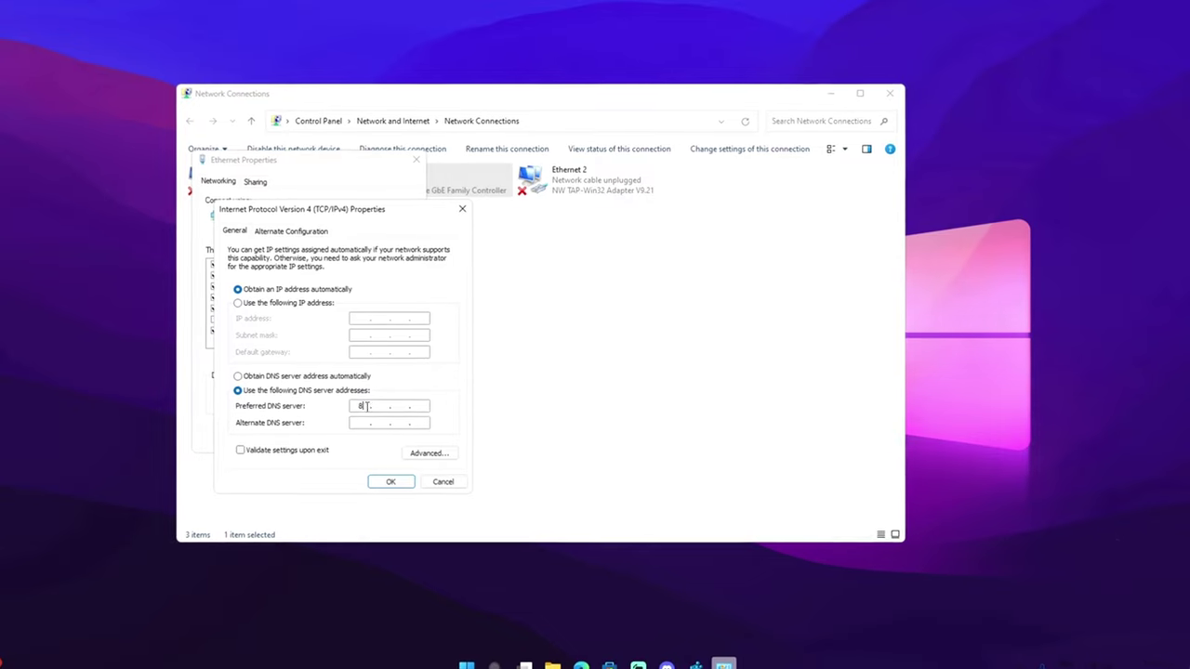
text(8.8)
text(8)
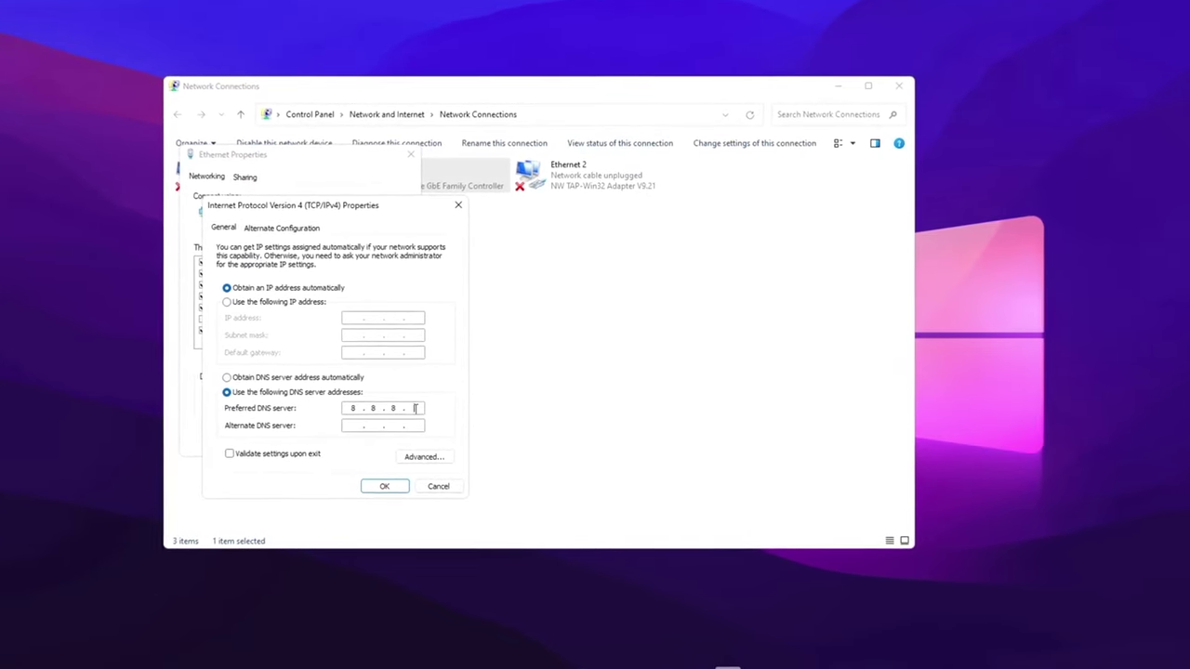
click(350, 427)
text(8.8.)
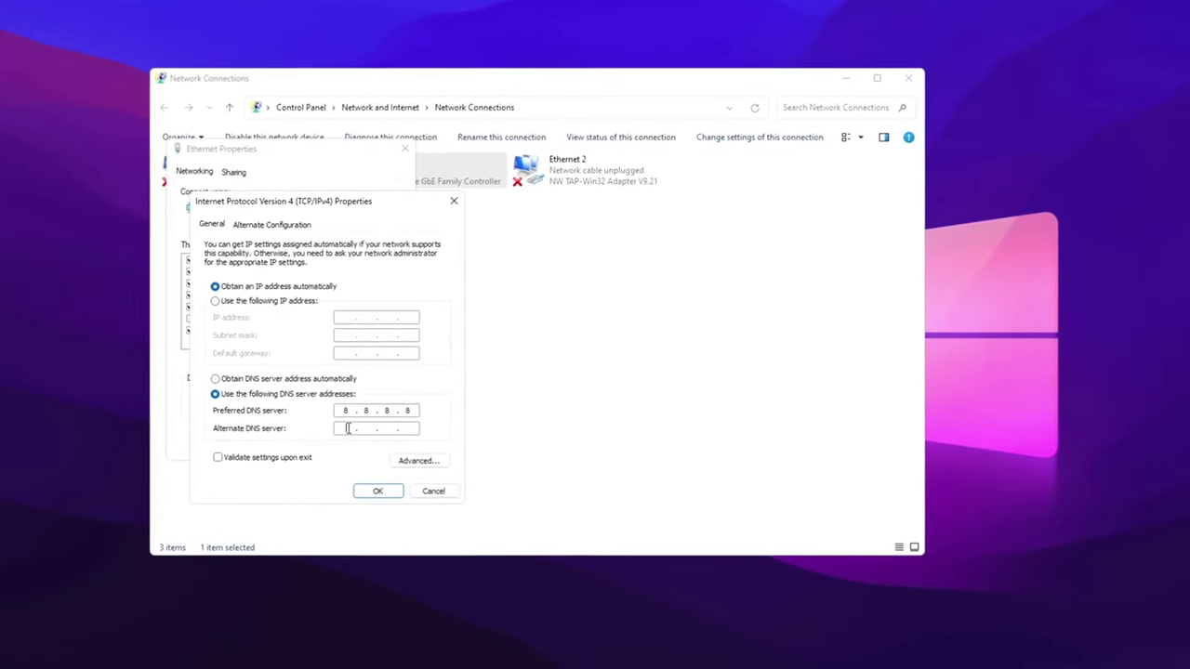
text(4.4)
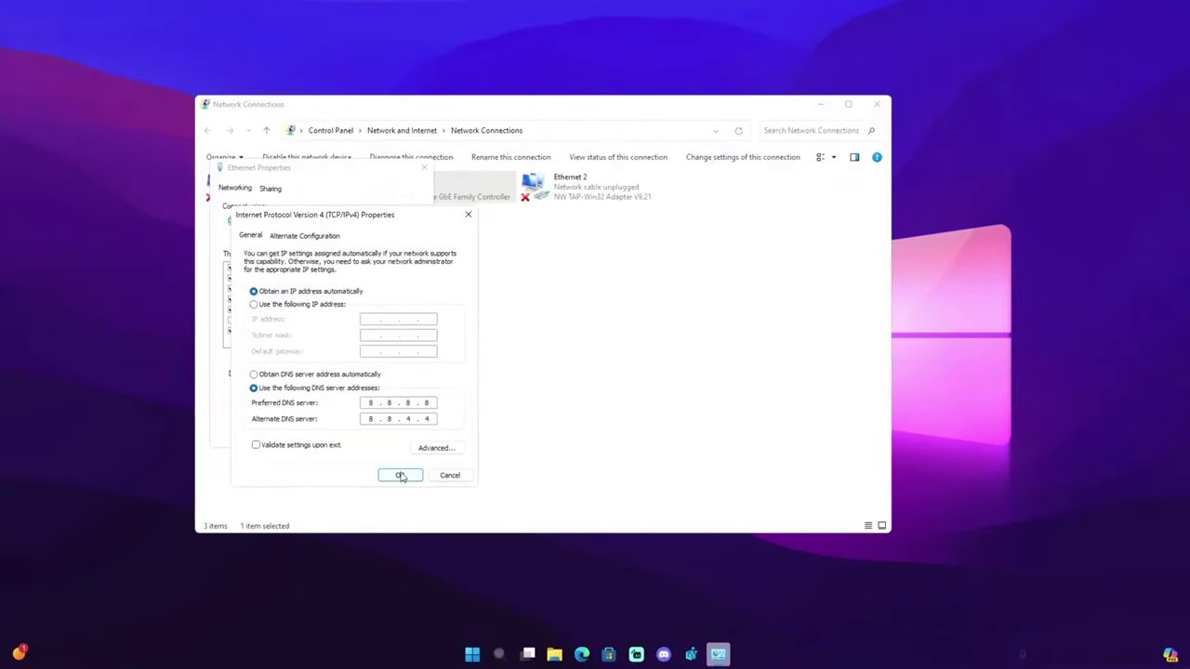
click(399, 476)
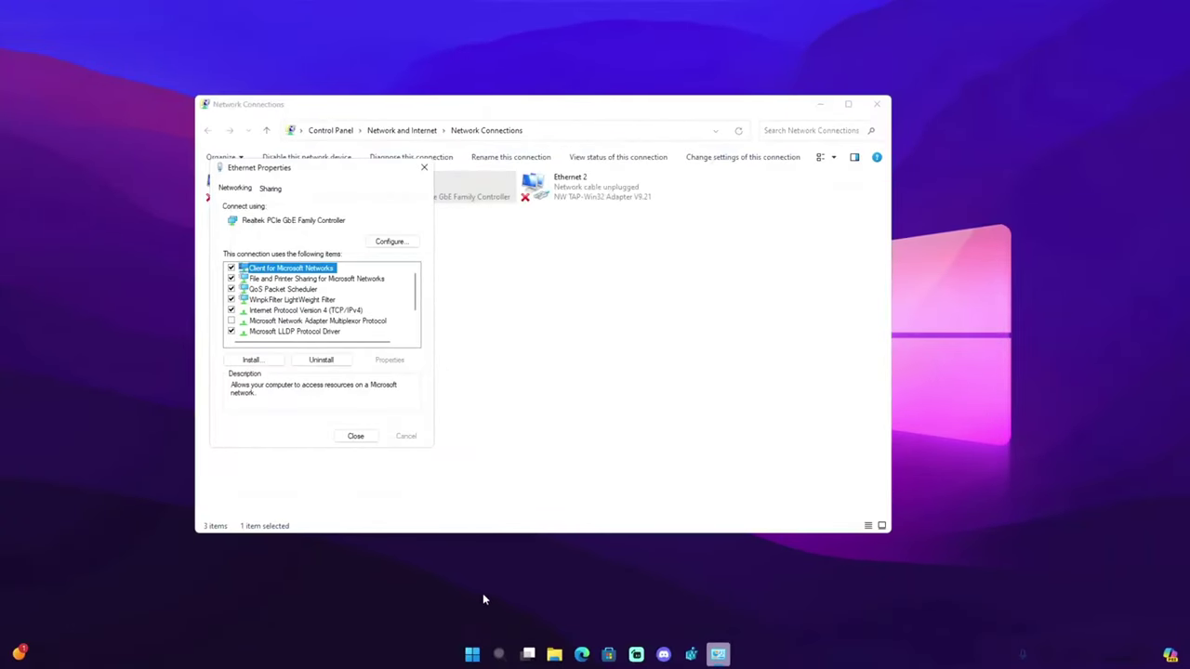
Open Command Prompt and ping the DNS server 8.8.8.8 to test the connection.
click(500, 655)
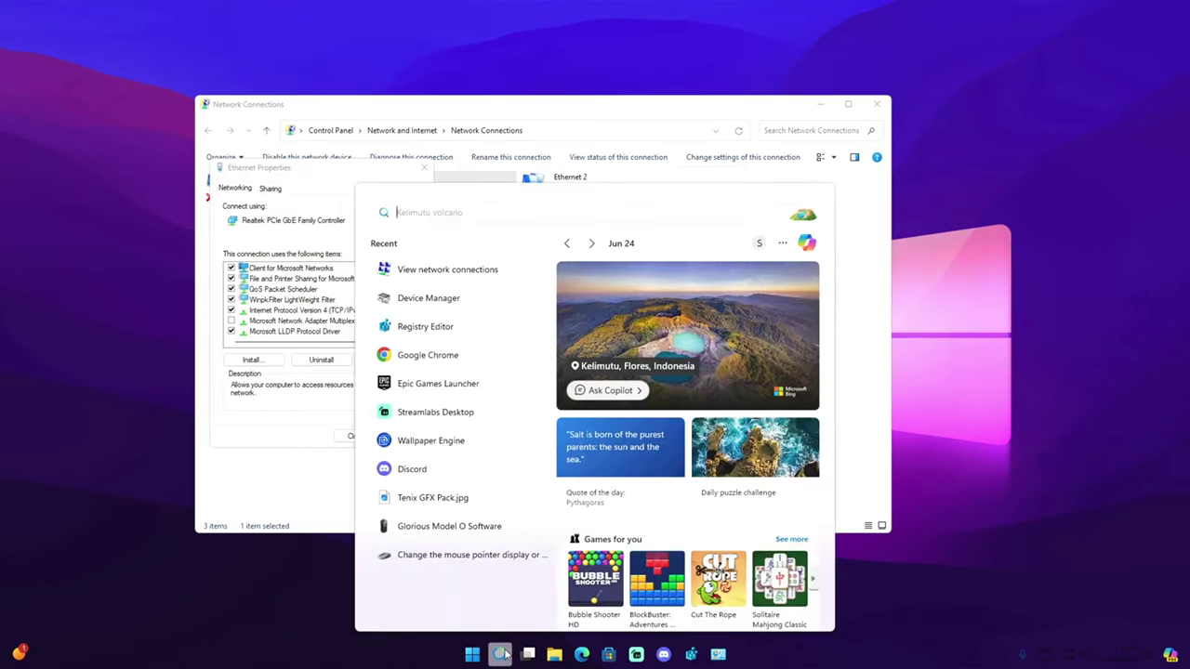
text(CMD)
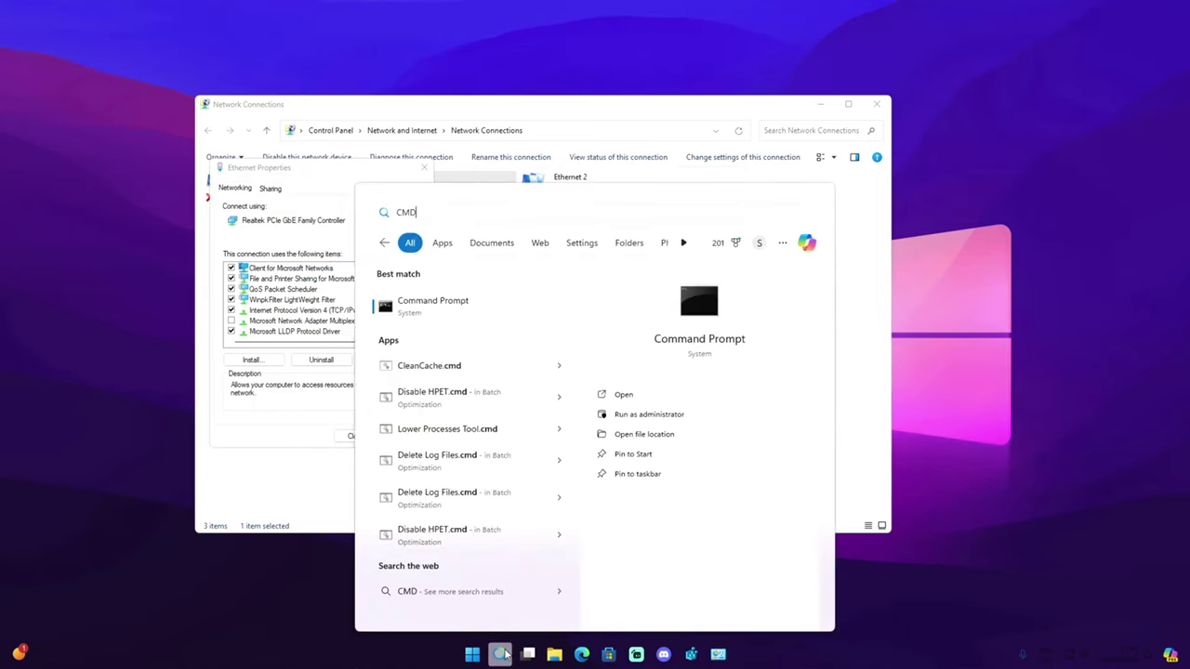
key(Return)
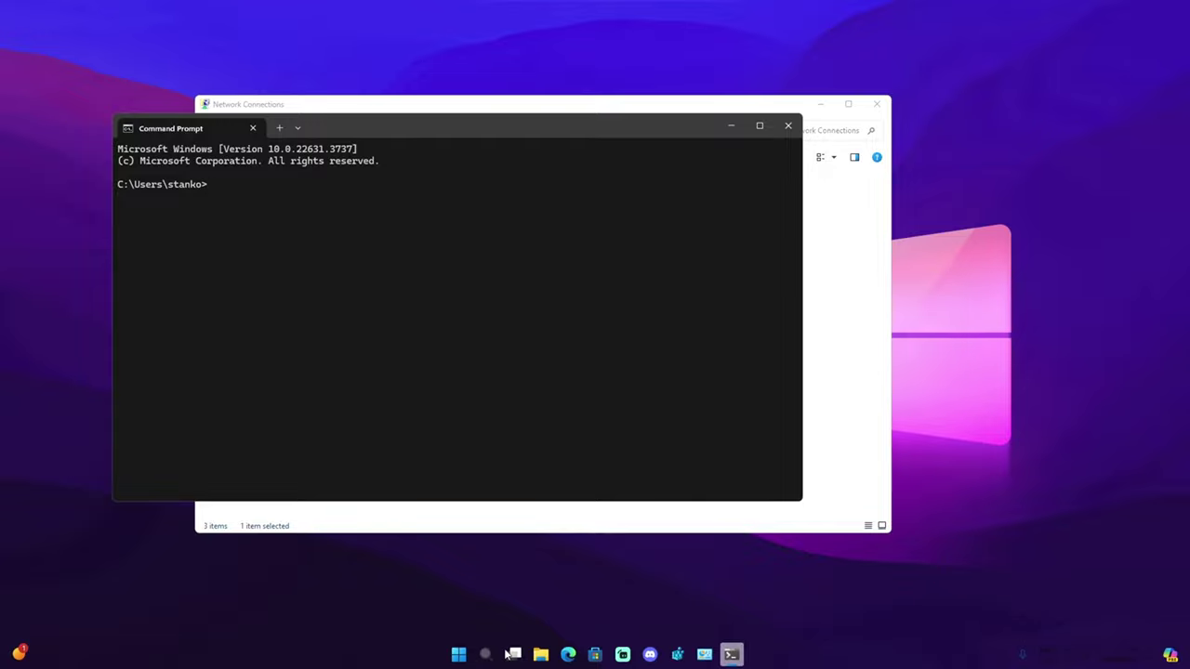
text(PING)
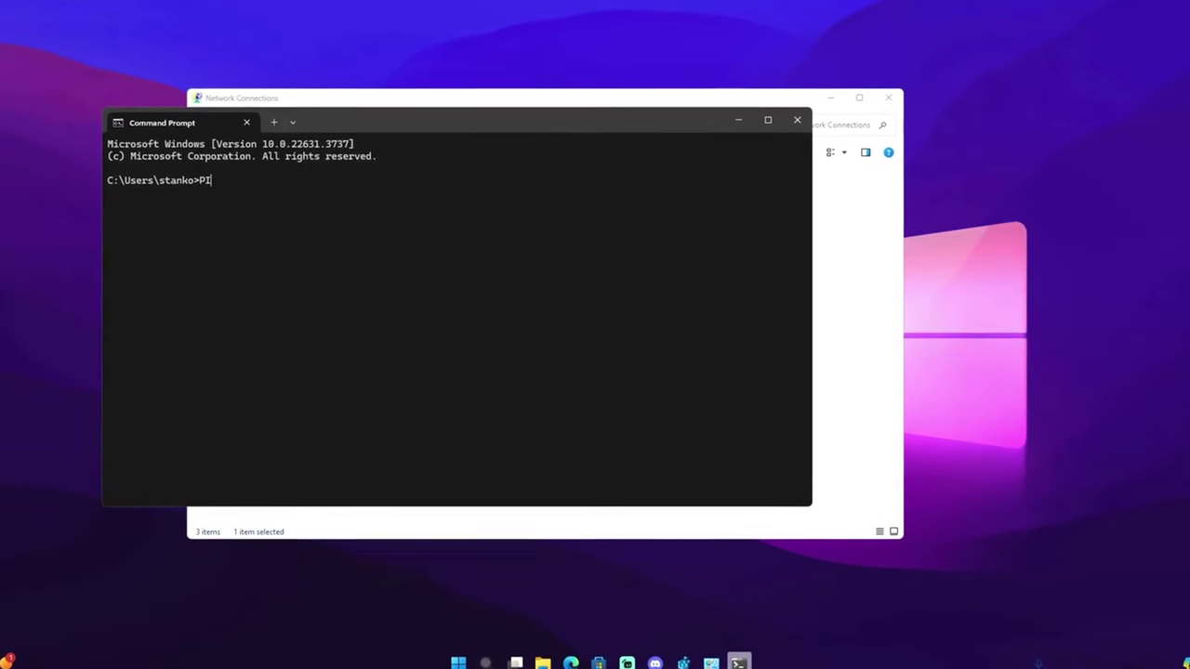
key(BackSpace)
key(BackSpace)
key(BackSpace)
key(BackSpace)
text(ping)
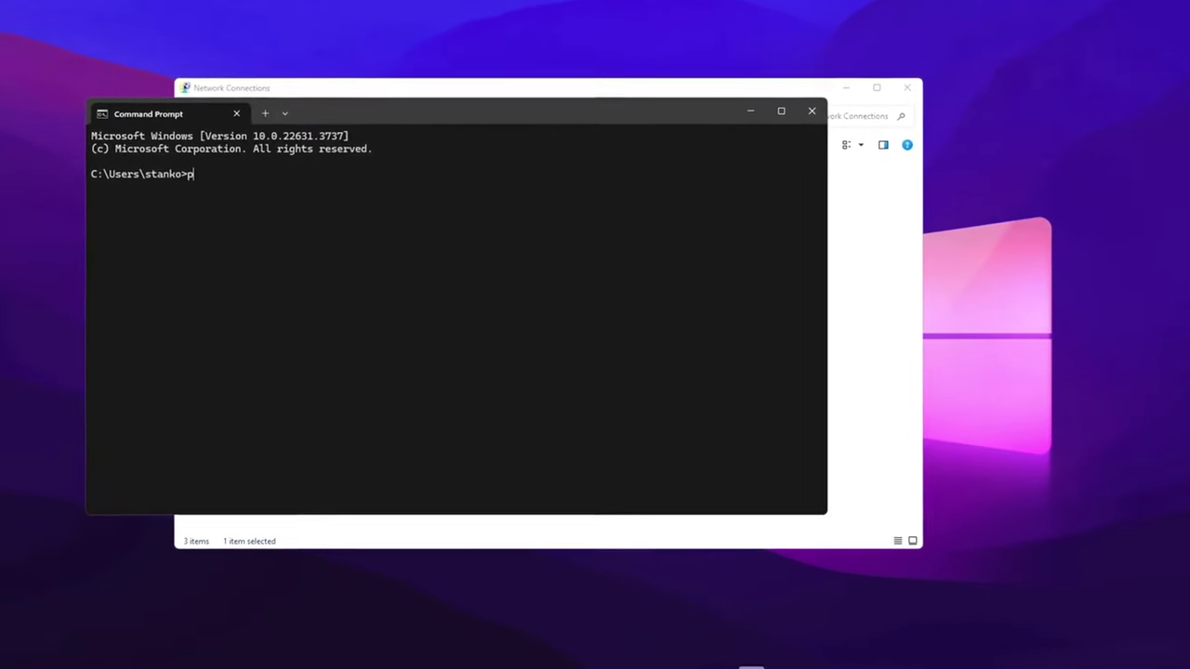
text( 8.8.8.8)
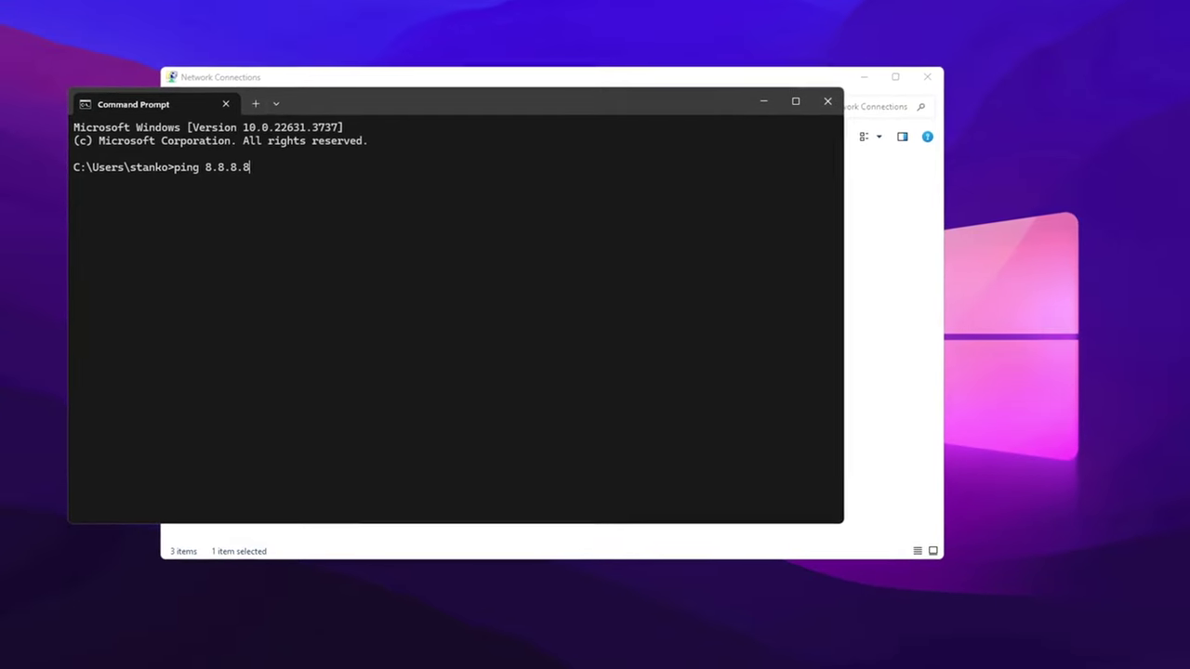
key(Return)
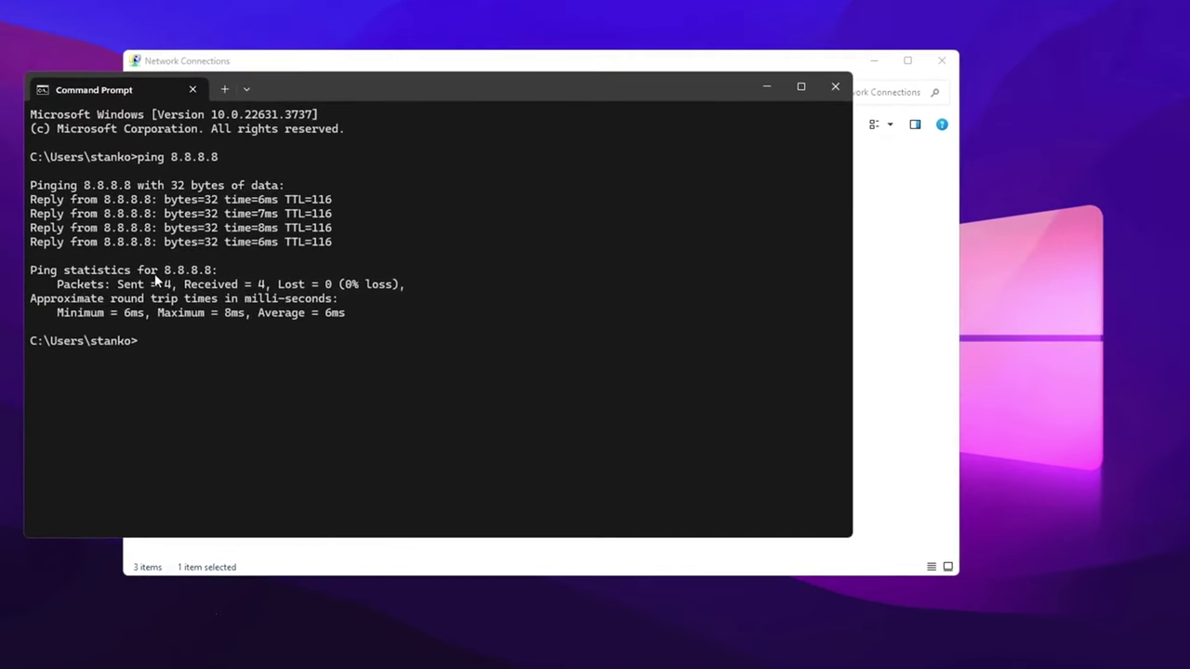
drag(467, 88, 602, 76)
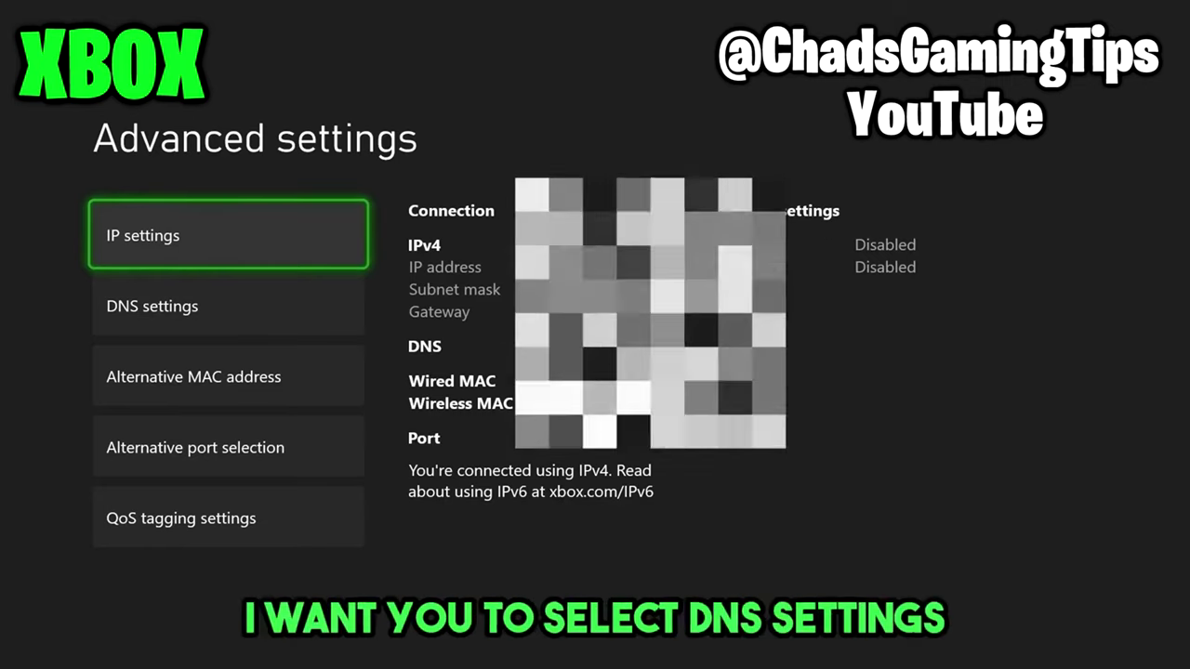
On the Xbox, open the DNS settings from the advanced network settings and choose manual IPv4 DNS.
key(Down)
key(Return)
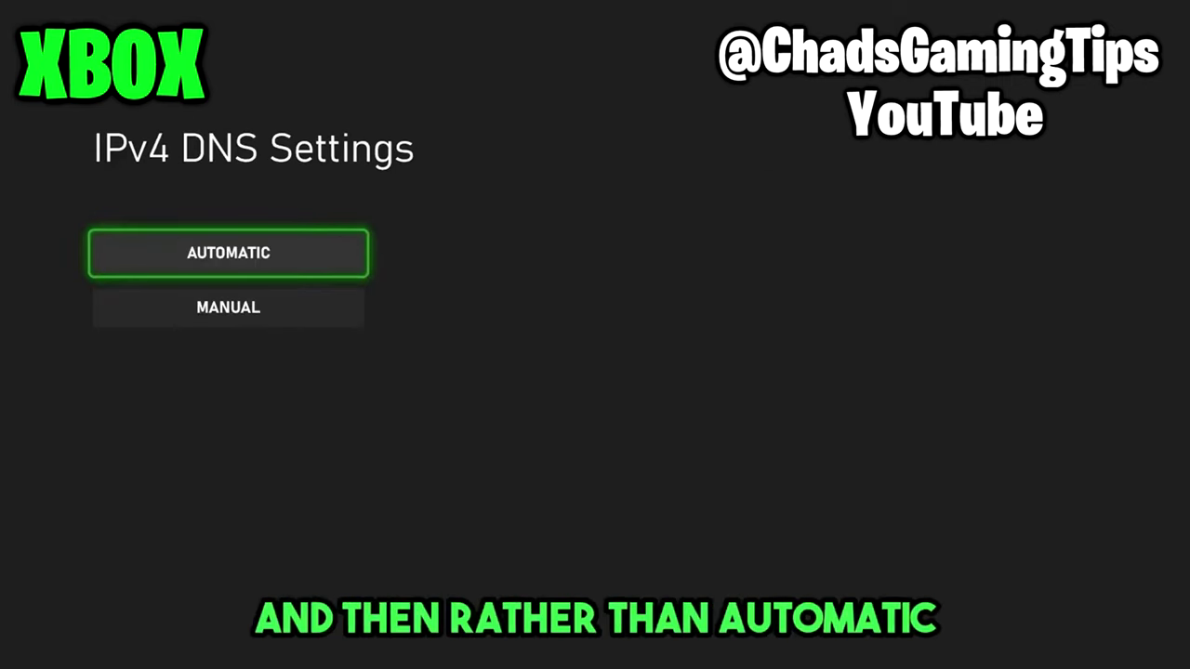
key(Down)
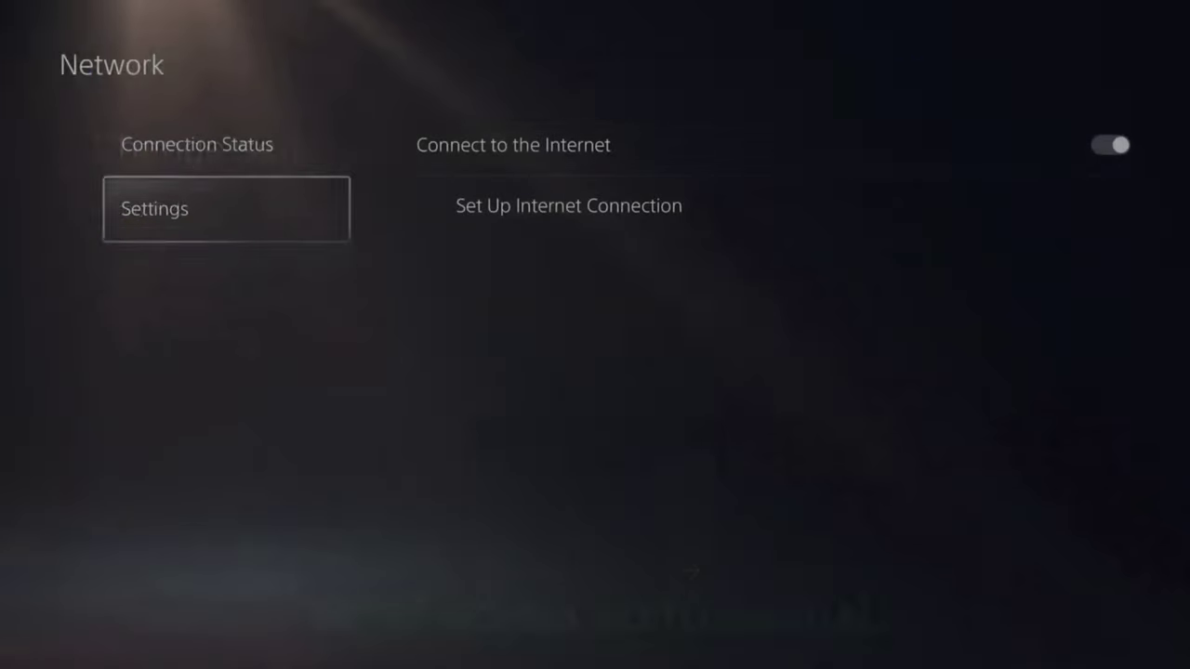
On the PS5, open the advanced settings of the connected Wi-Fi network and review its DNS settings.
key(Right)
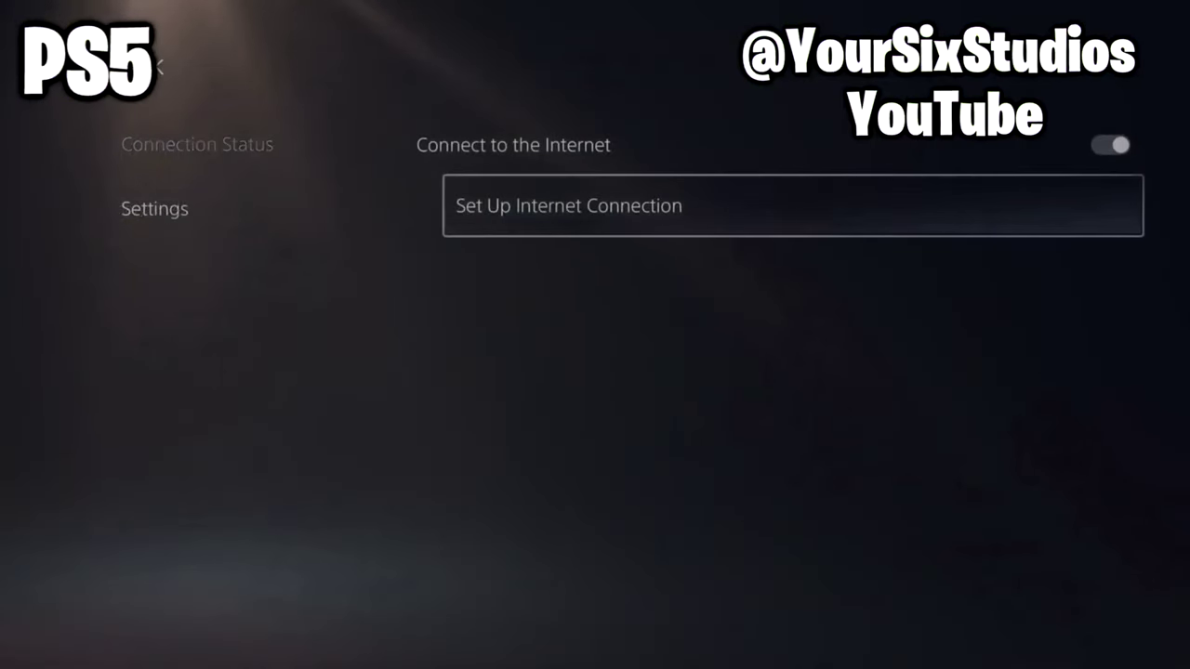
key(Return)
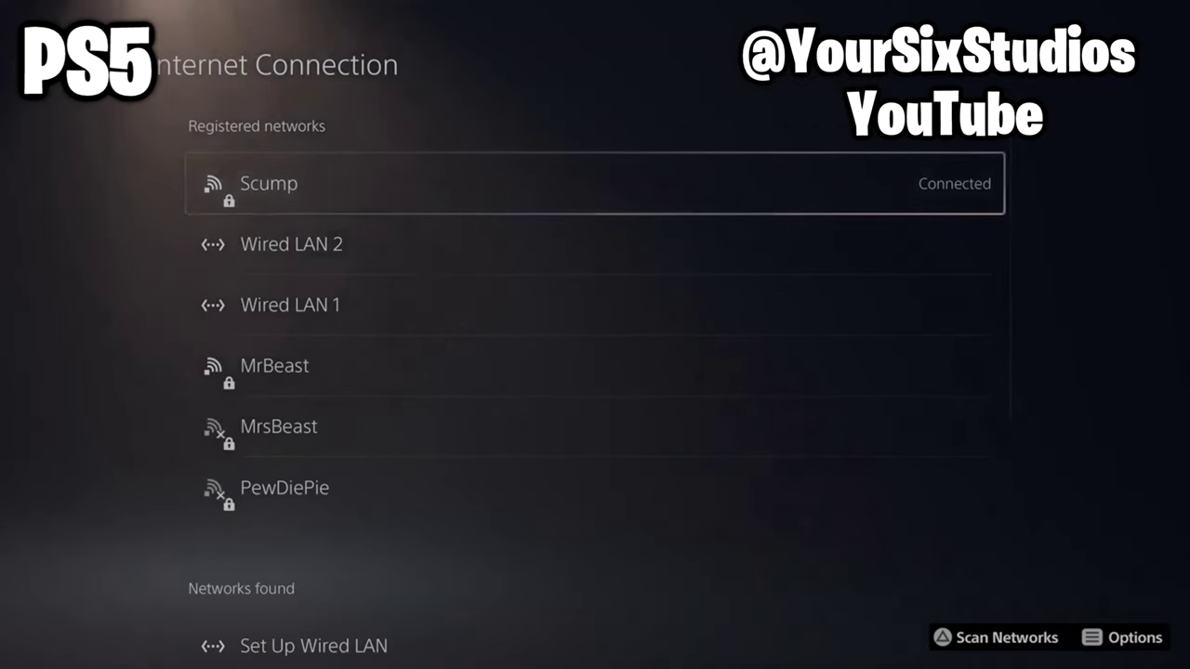
key(Menu)
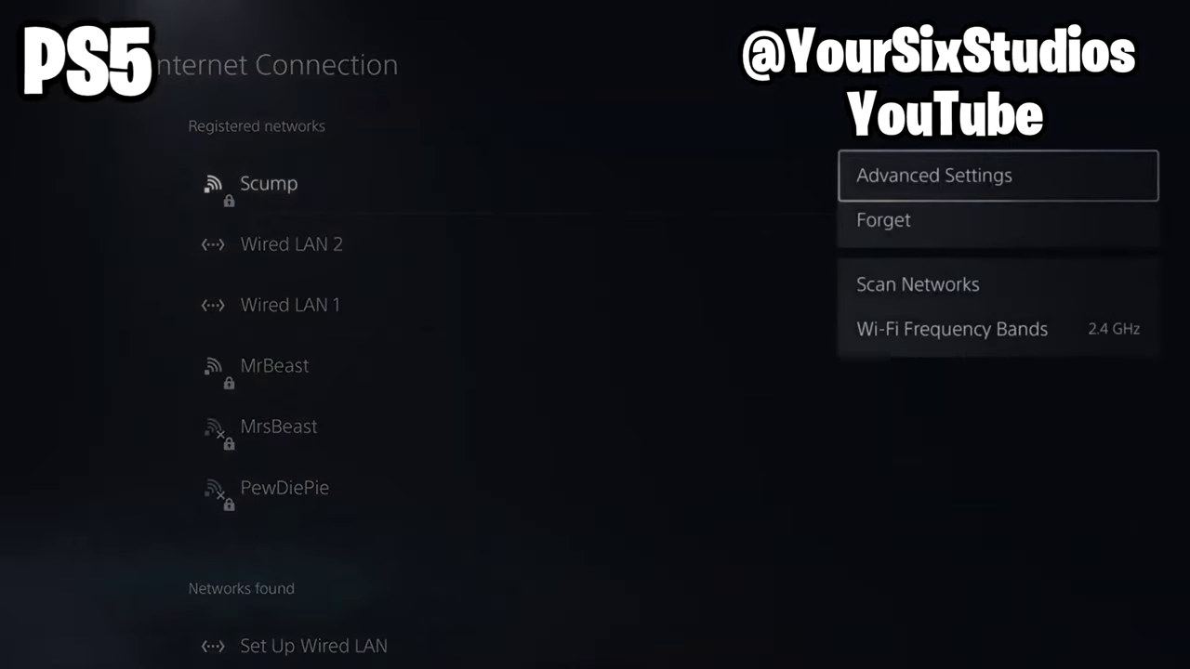
key(Return)
key(Down)
key(Down)
key(Down)
key(Down)
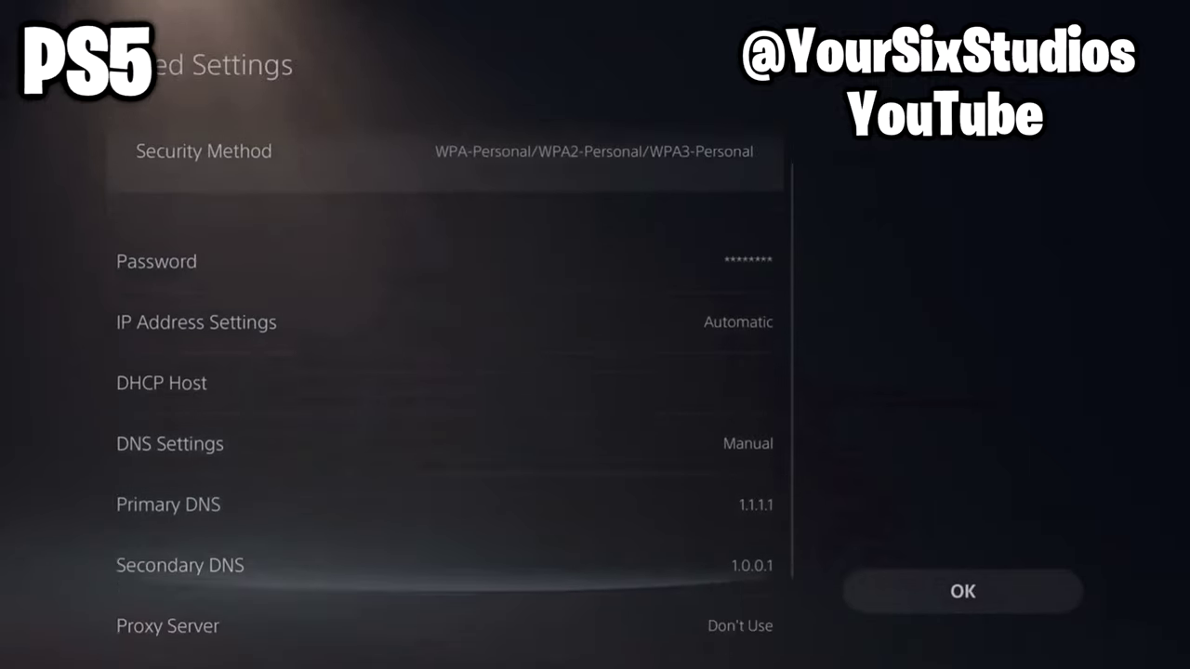
key(Up)
key(Up)
key(Up)
key(Down)
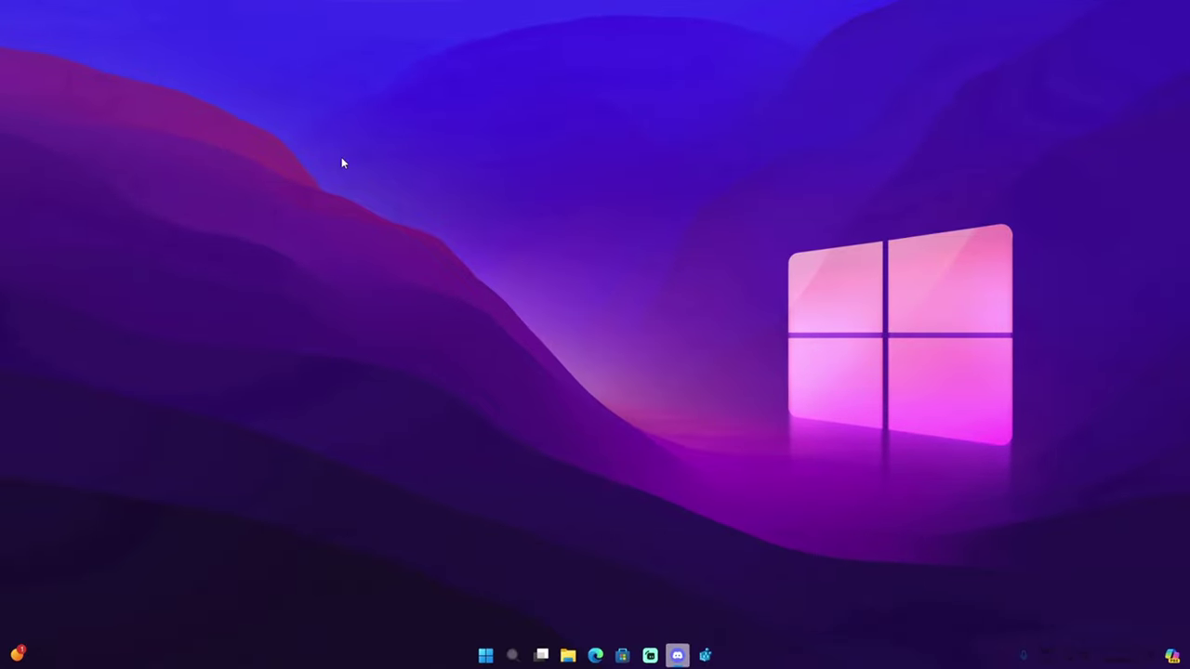
On the Windows PC, open Command Prompt and flush the DNS cache with ipconfig /flushdns.
click(507, 666)
text(cmd)
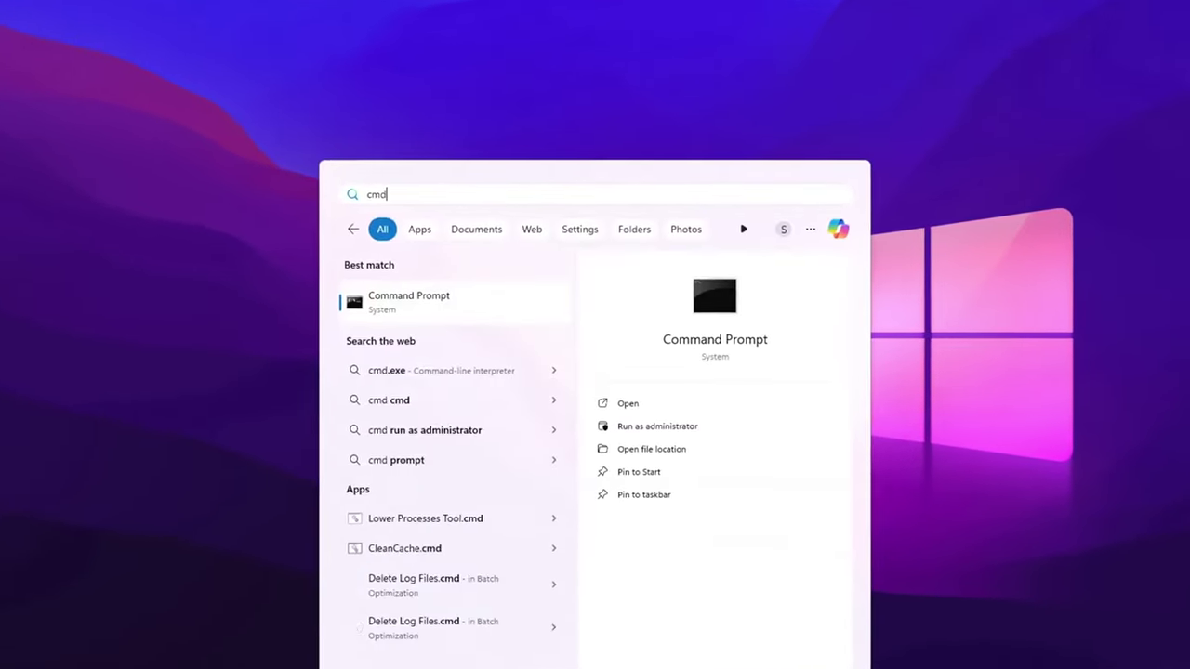
key(Return)
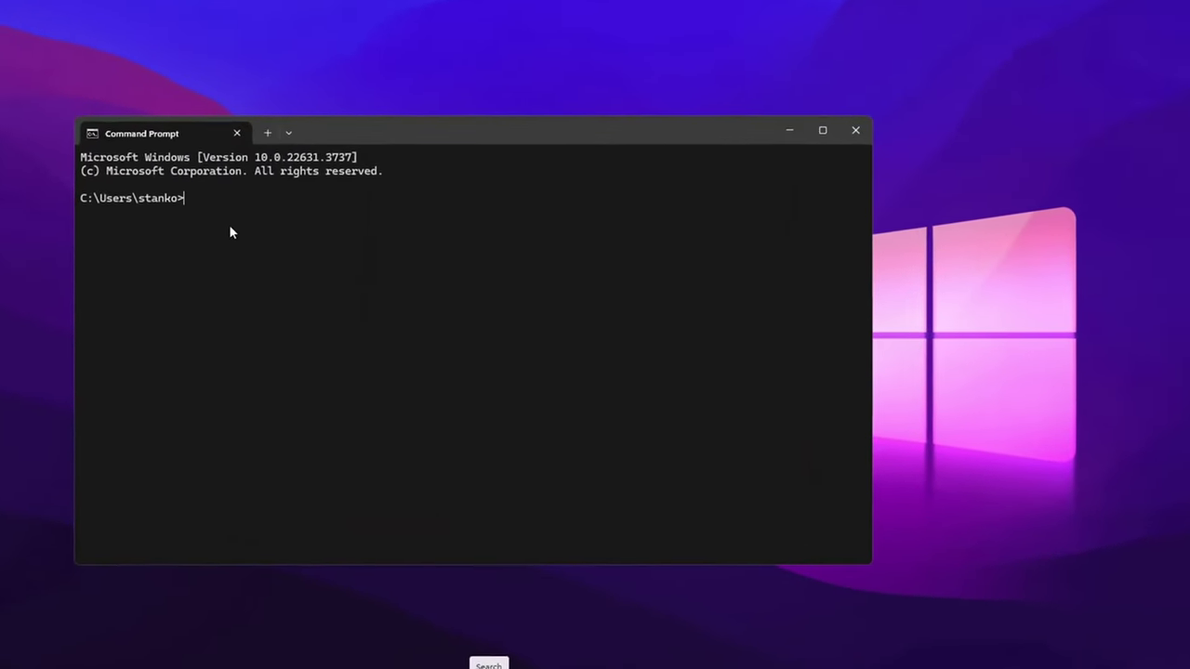
text(ipcon)
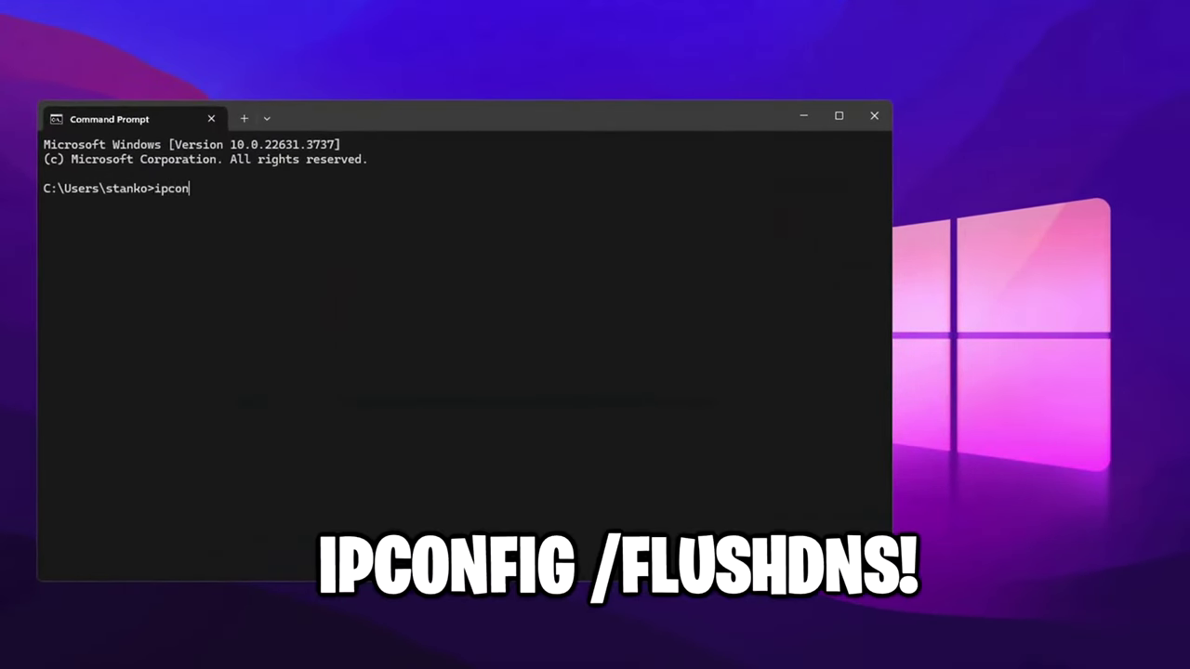
text(fig /flushdns)
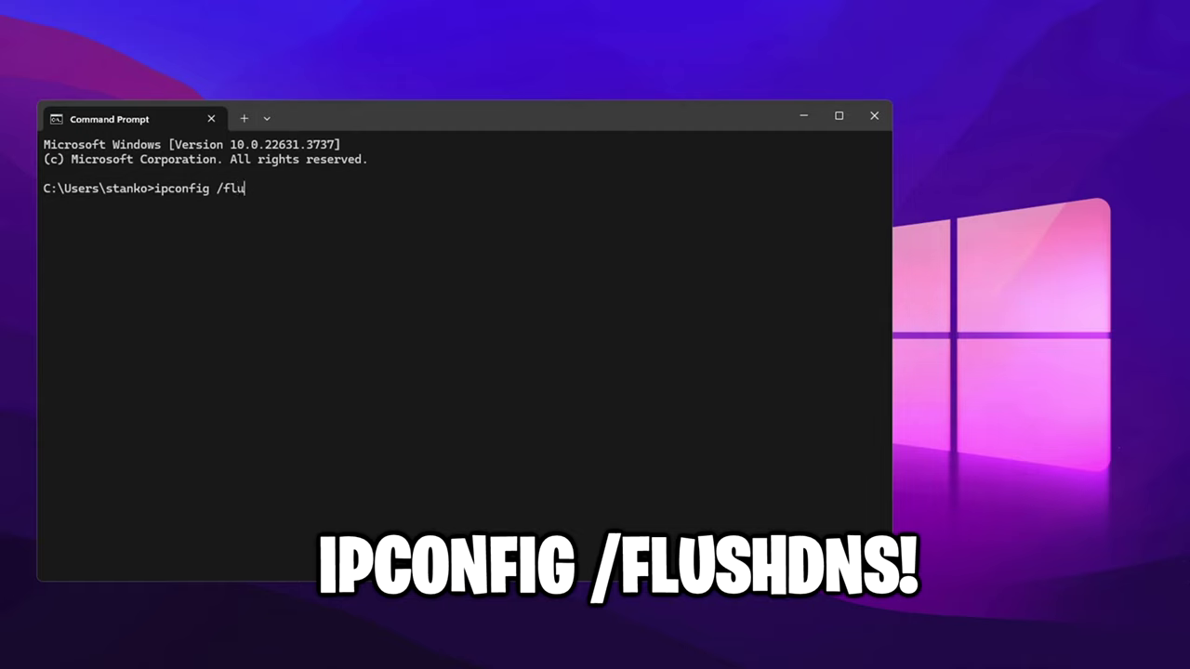
key(Return)
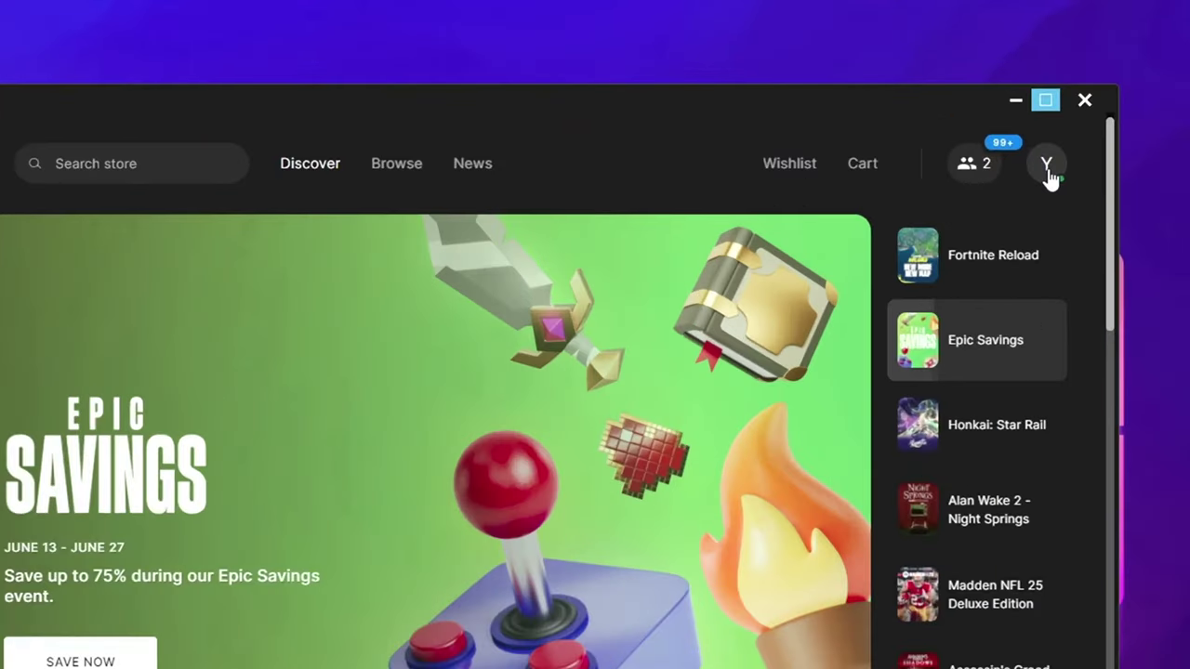
Check the Throttle Downloads preference in the Epic Games Launcher settings, then return to the store.
click(1047, 167)
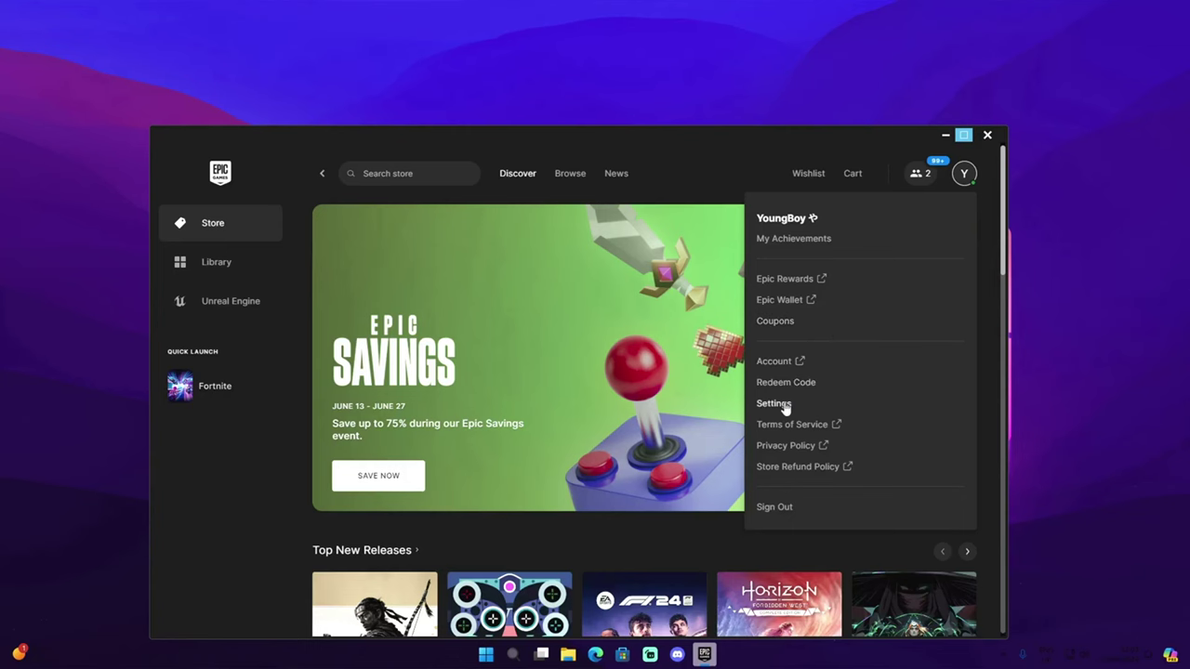
click(773, 404)
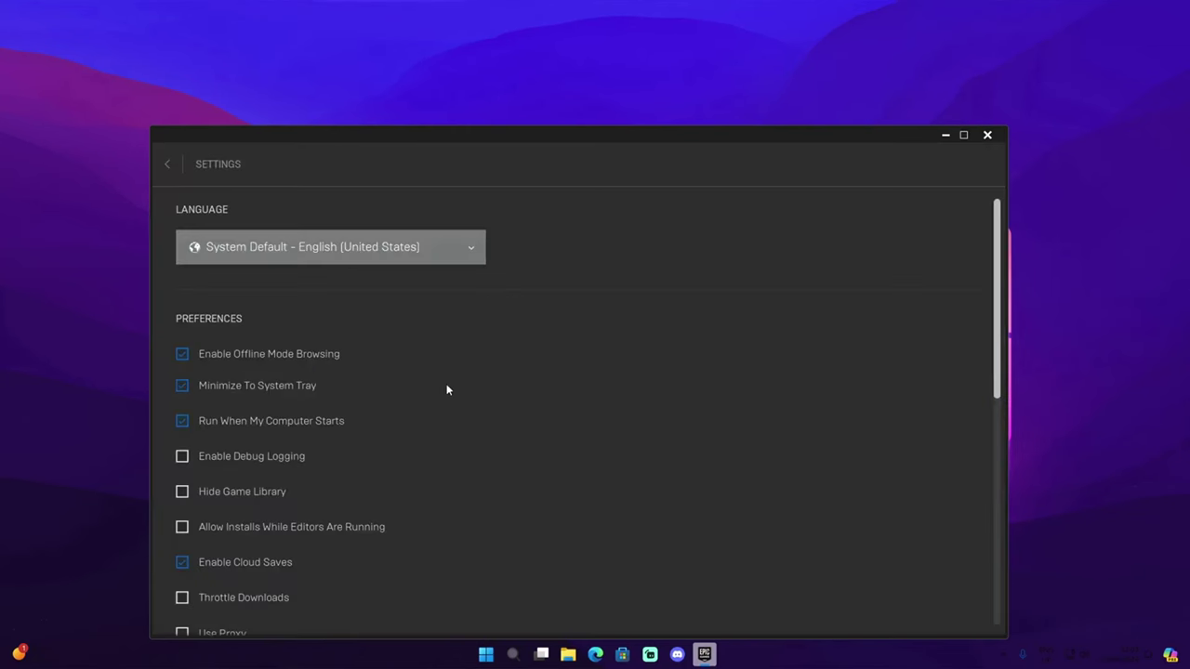
scroll(319, 388, down, 3)
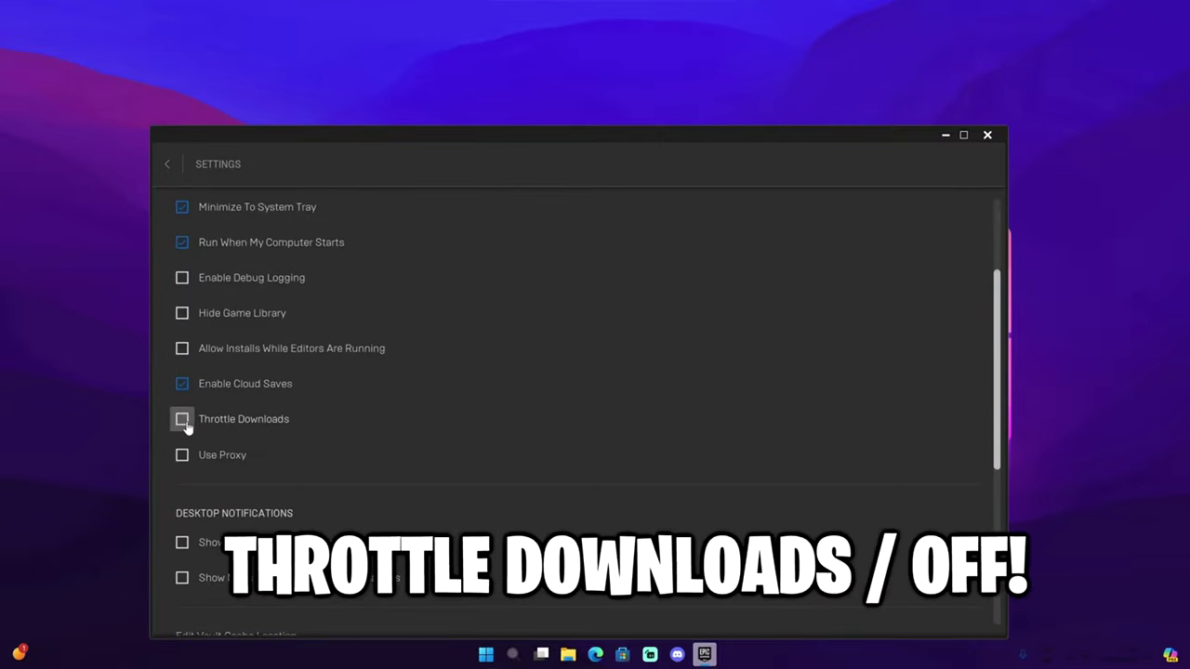
click(167, 167)
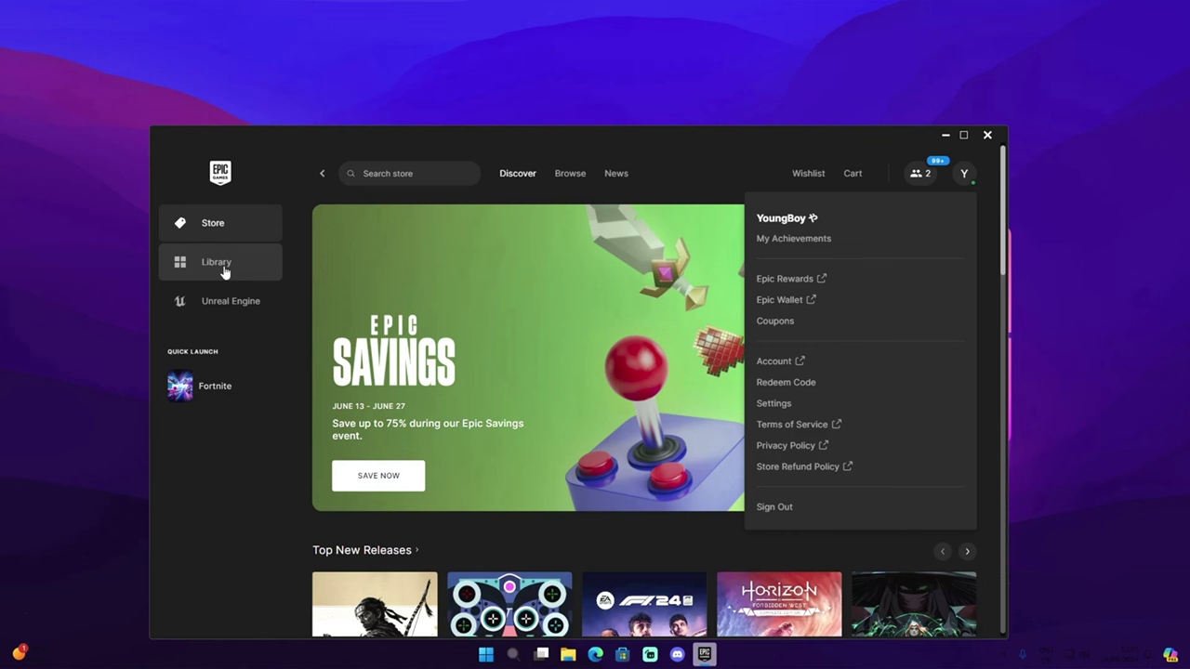
Open Fortnite's installation options from the game library and examine the optional components.
click(207, 264)
scroll(412, 434, down, 3)
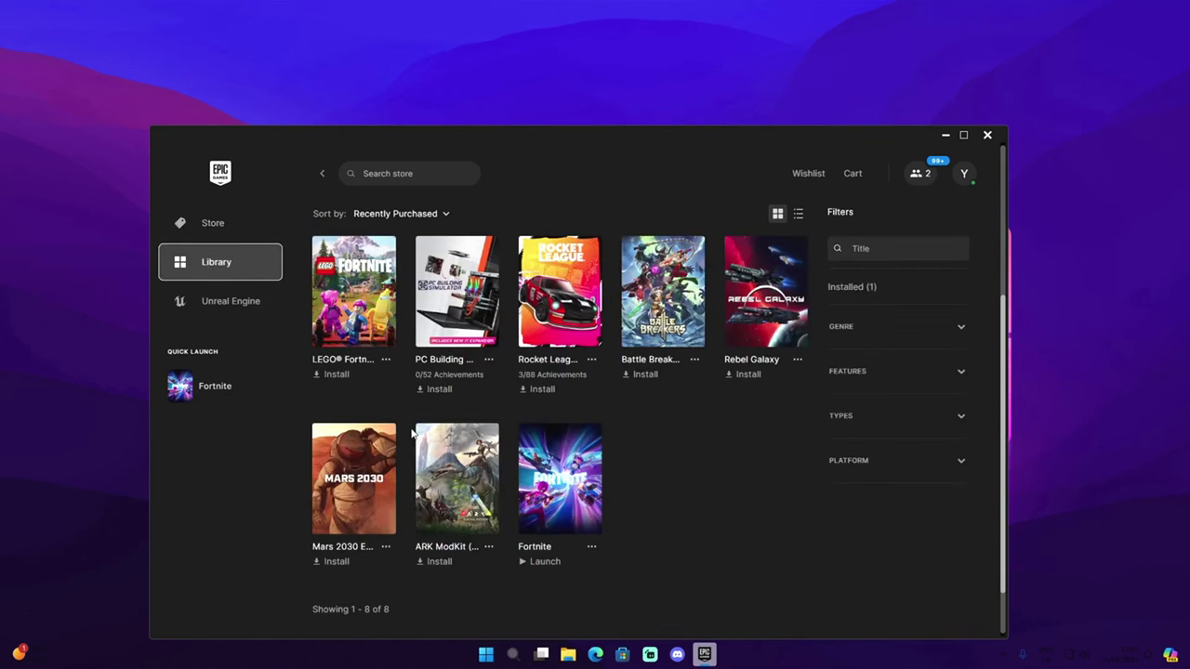
click(591, 548)
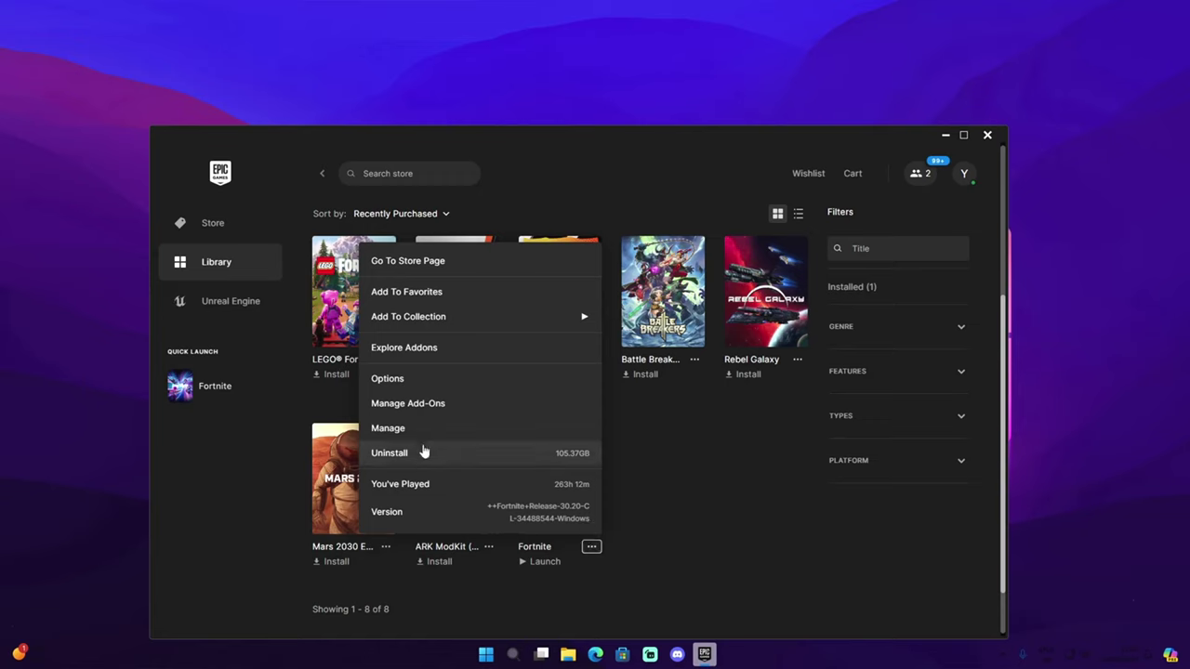
click(400, 381)
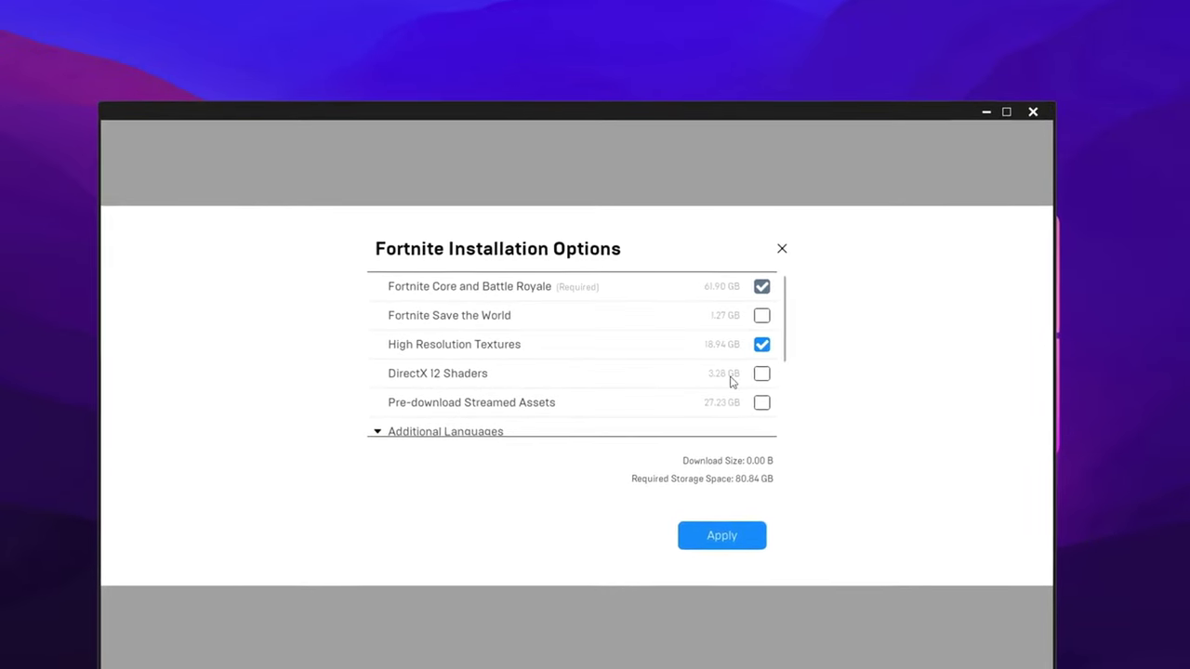
mouse_move(442, 410)
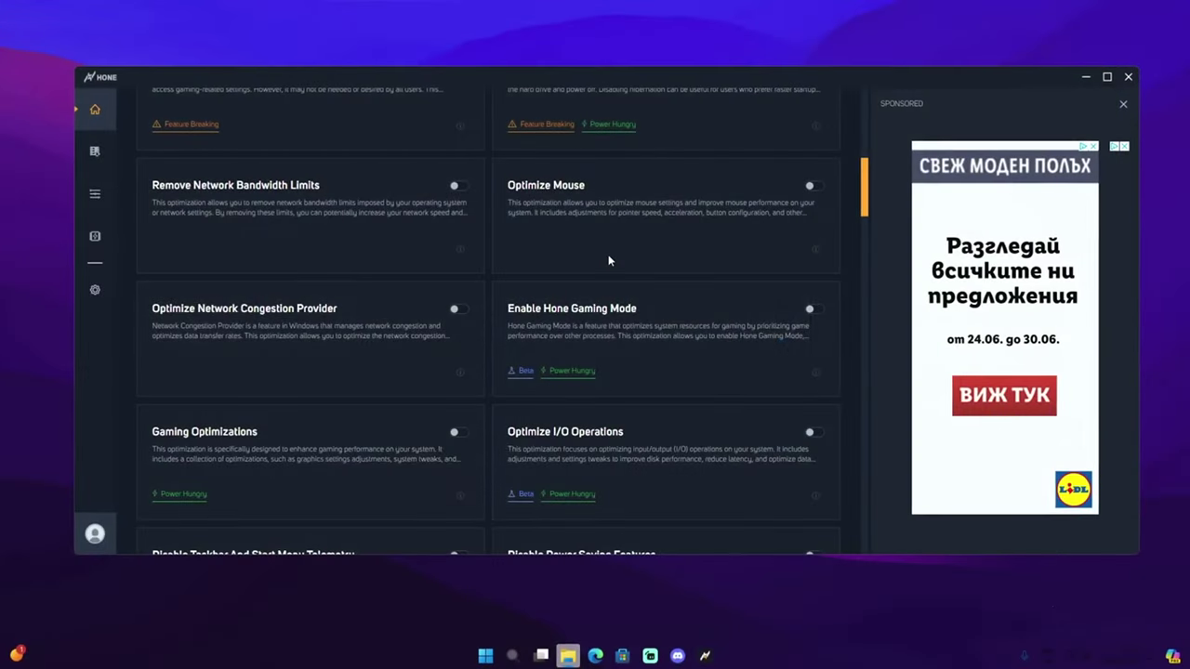
Examine the available Windows, network and gaming optimizations in Hone.
scroll(608, 254, up, 10)
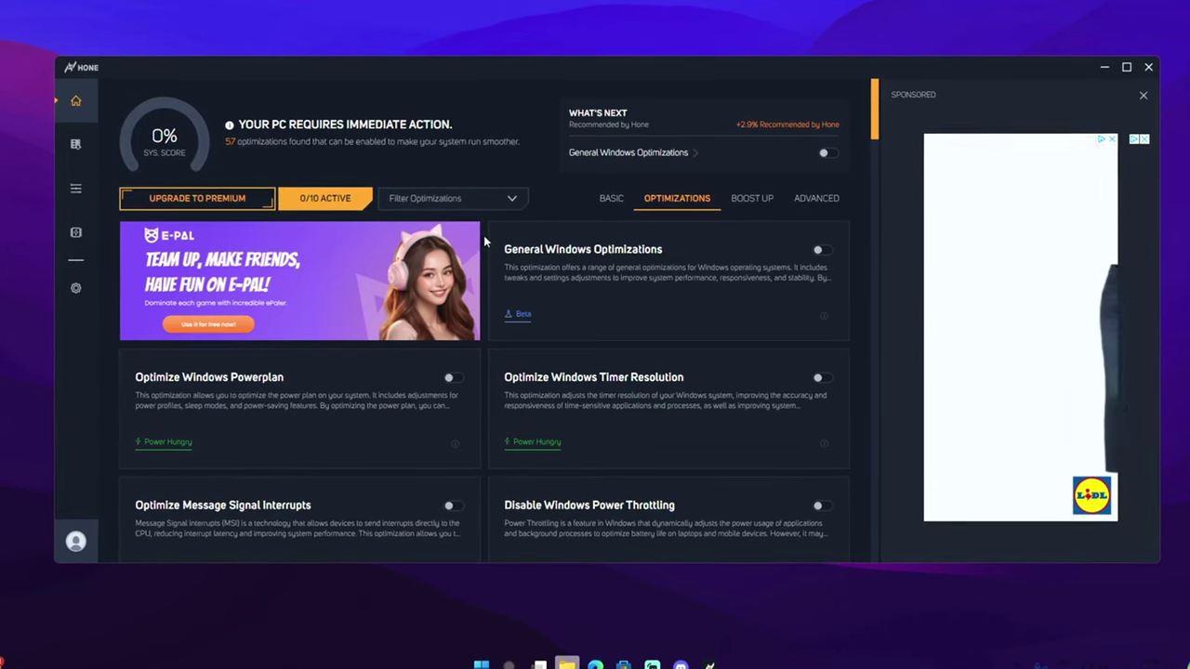
scroll(476, 244, down, 2)
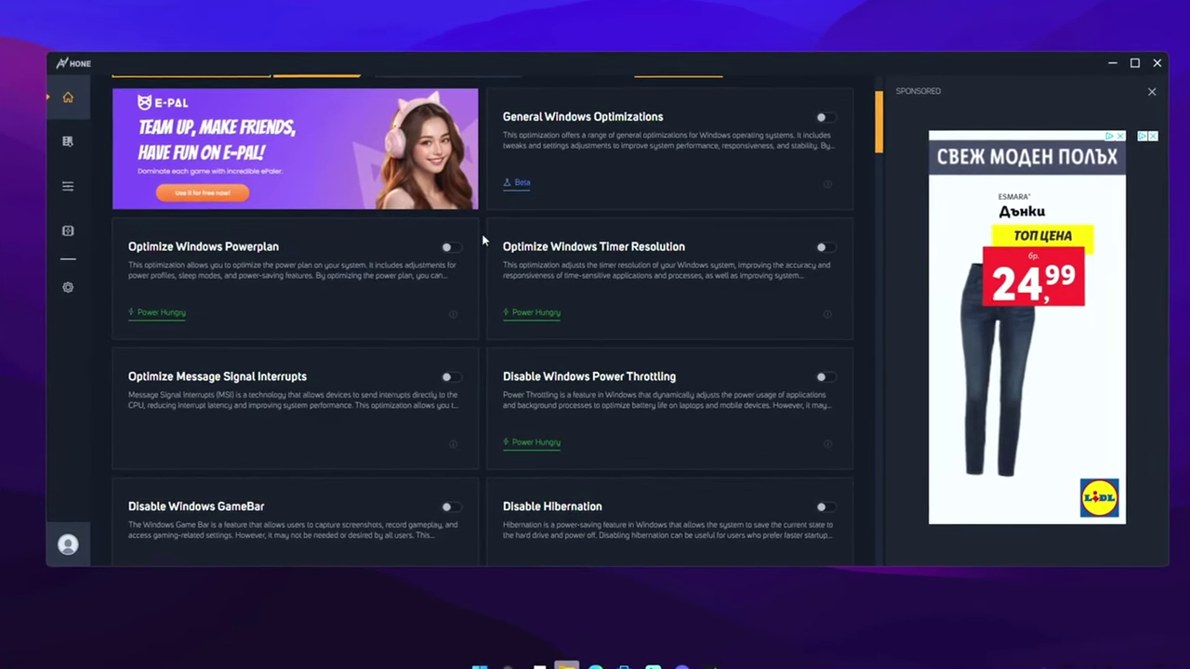
scroll(483, 235, down, 4)
scroll(481, 232, down, 3)
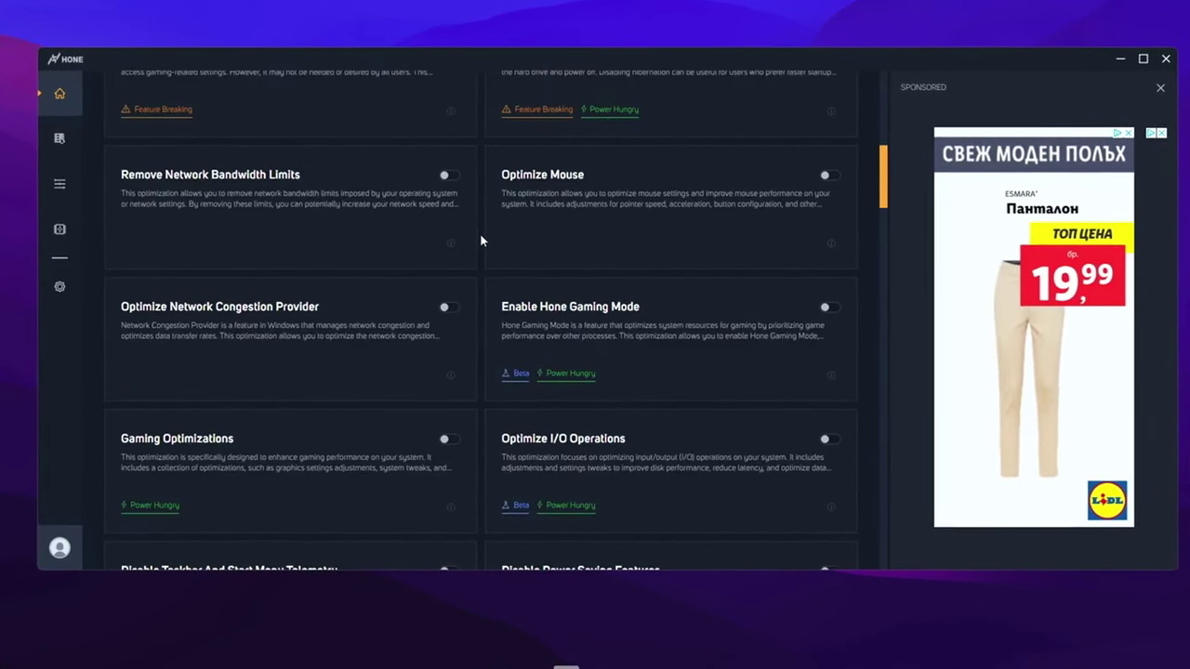
scroll(480, 232, down, 4)
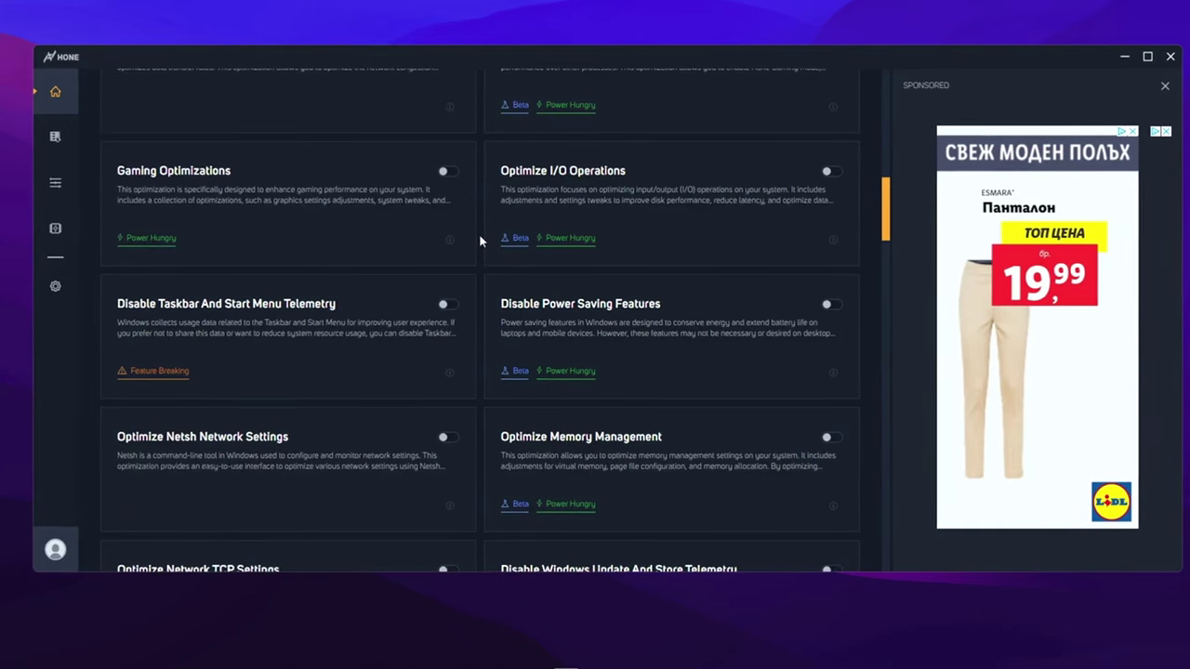
scroll(478, 238, down, 3)
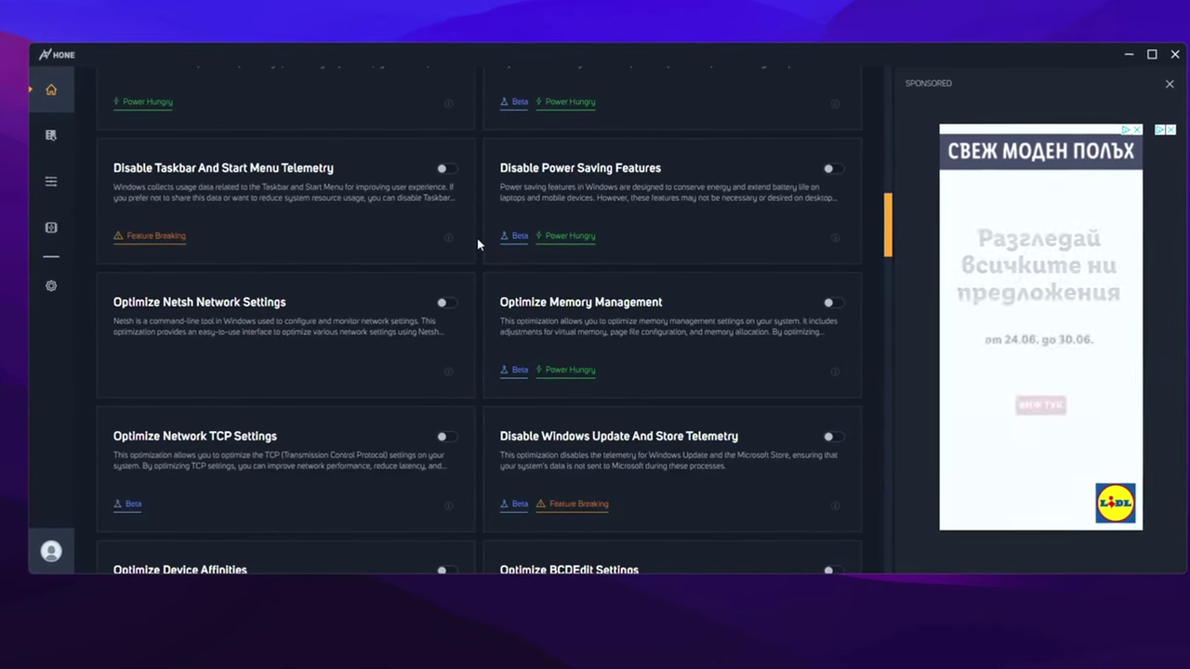
scroll(477, 238, down, 3)
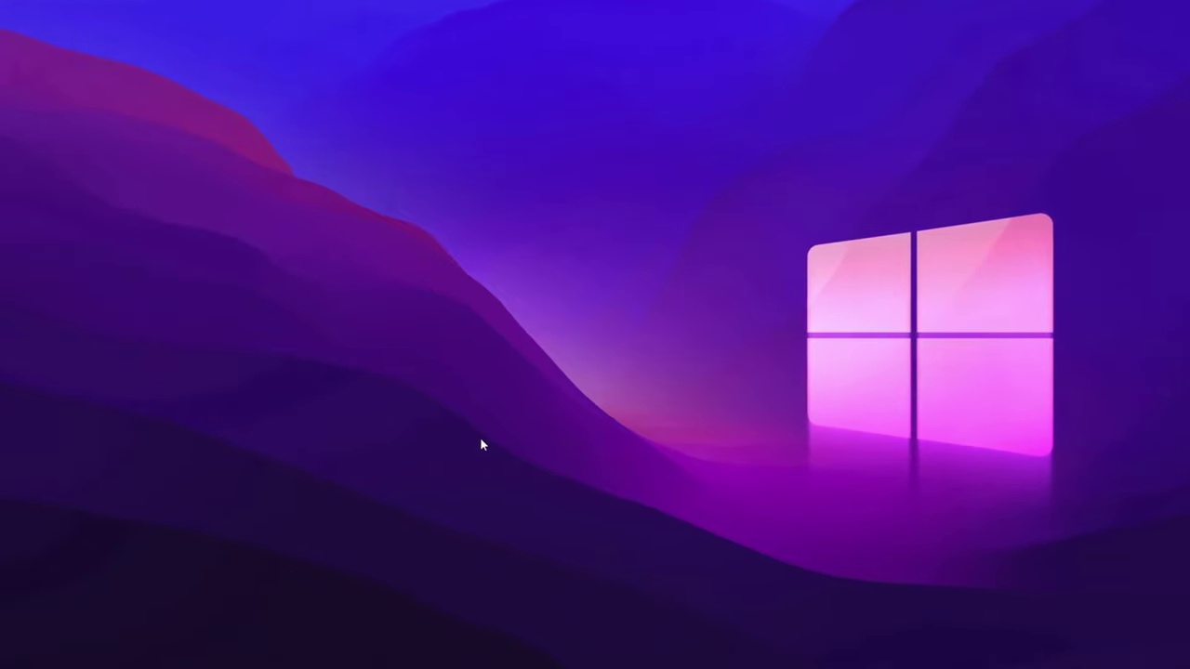
Open the %localappdata% folder and go to EpicGamesLauncher > Saved > Config > Windows.
key(super+r)
drag(115, 540, 558, 176)
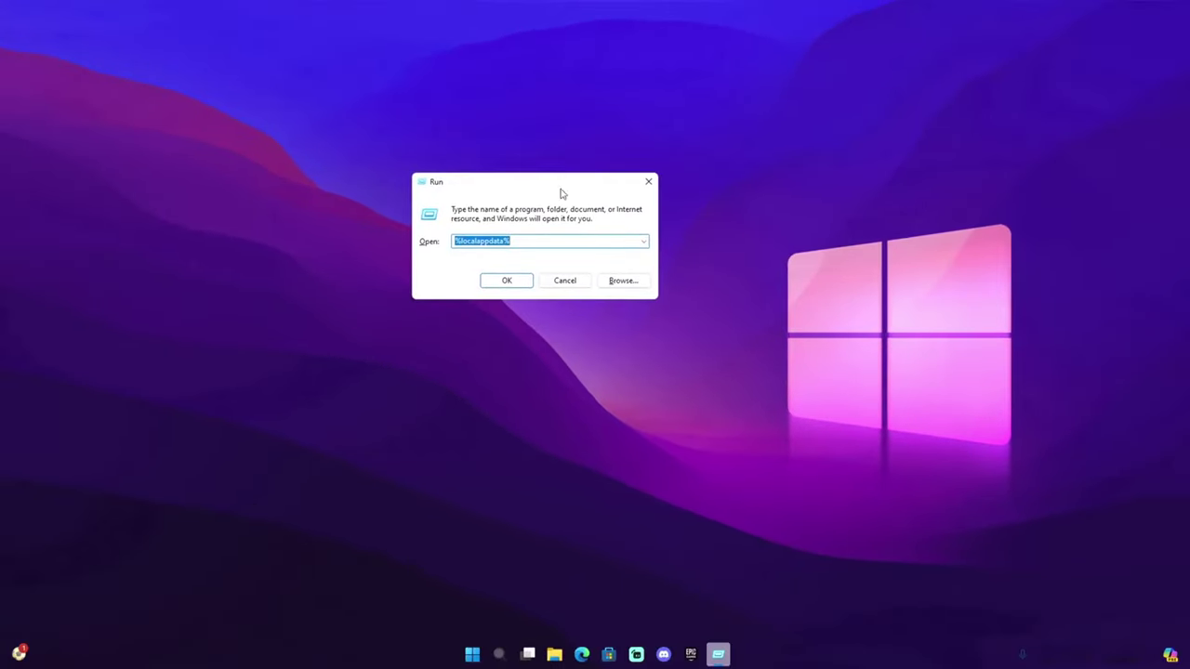
click(507, 281)
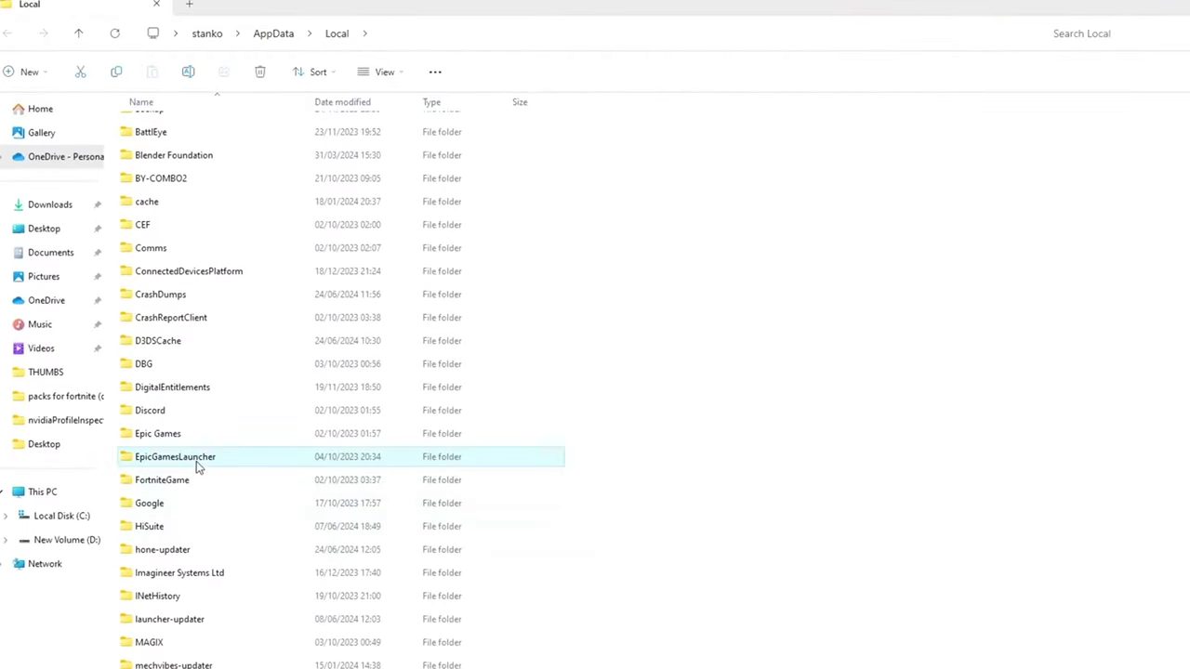
double_click(206, 456)
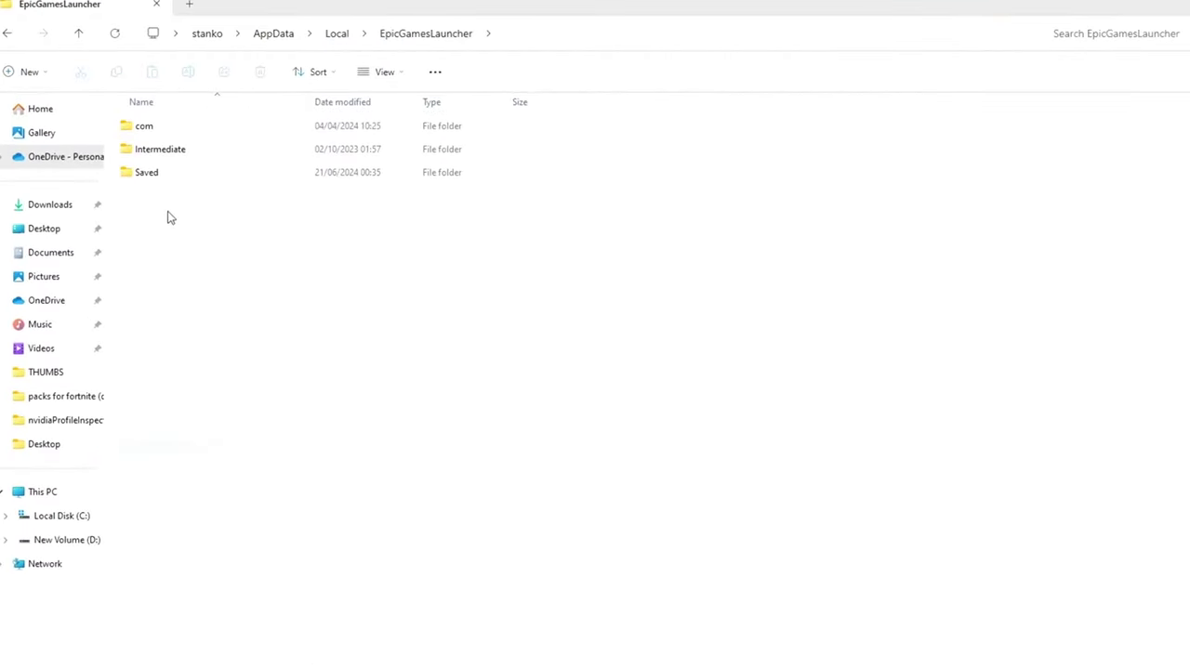
double_click(149, 172)
double_click(164, 130)
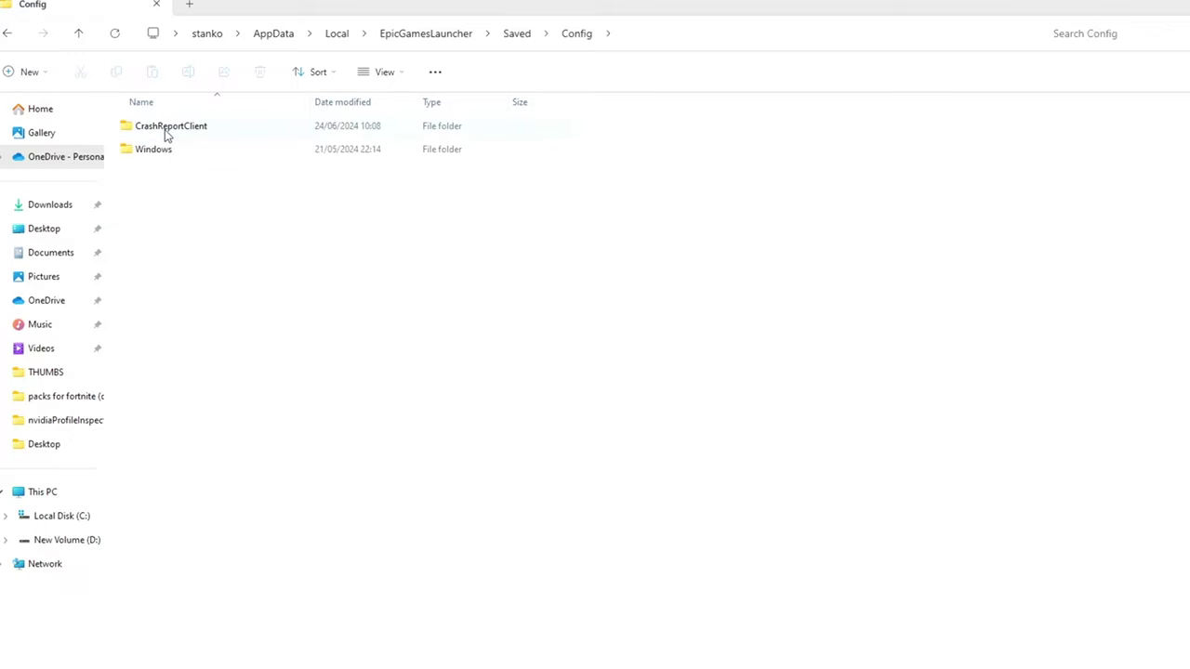
double_click(165, 151)
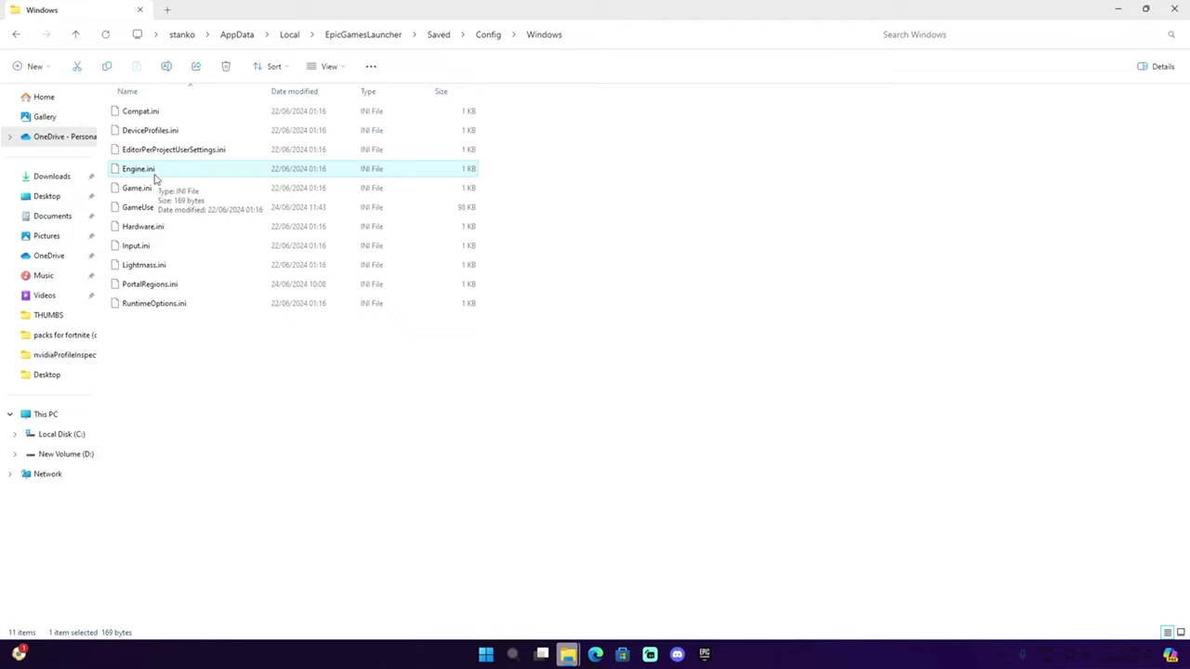
Replace Engine.ini's contents in Notepad with [HTTP] timeouts of 10 and [Portal.Buildpatch] ChunkDownloads=3, ChunkRetries=20, RetryTime=0.5; save and close the file.
right_click(156, 176)
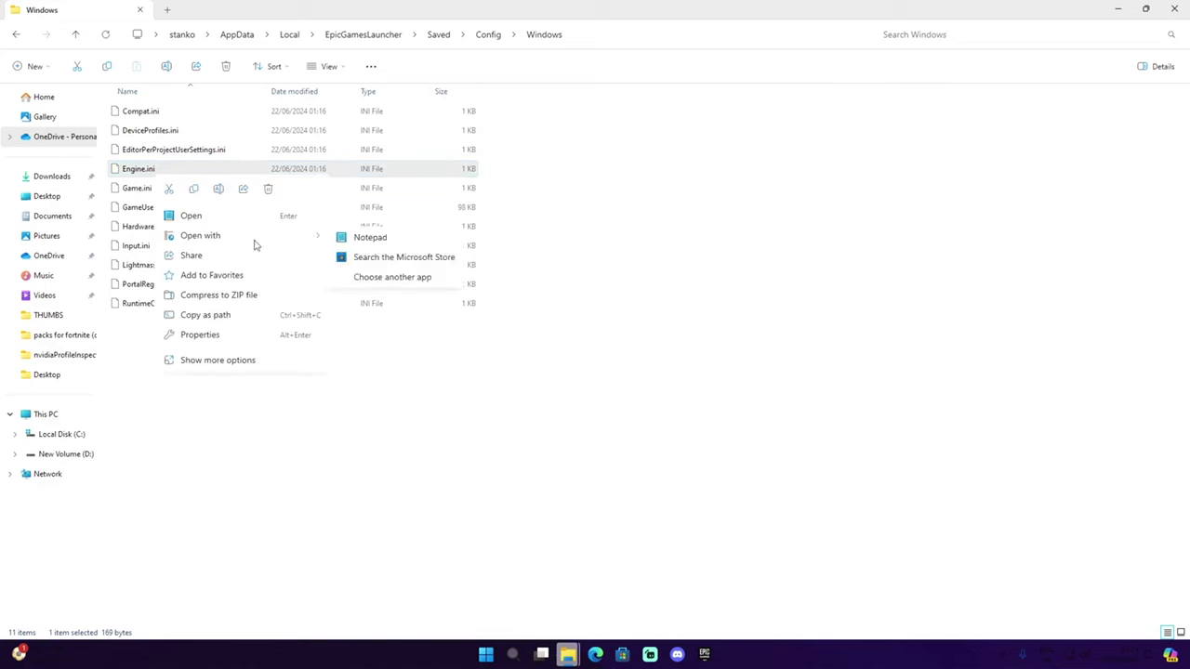
click(356, 239)
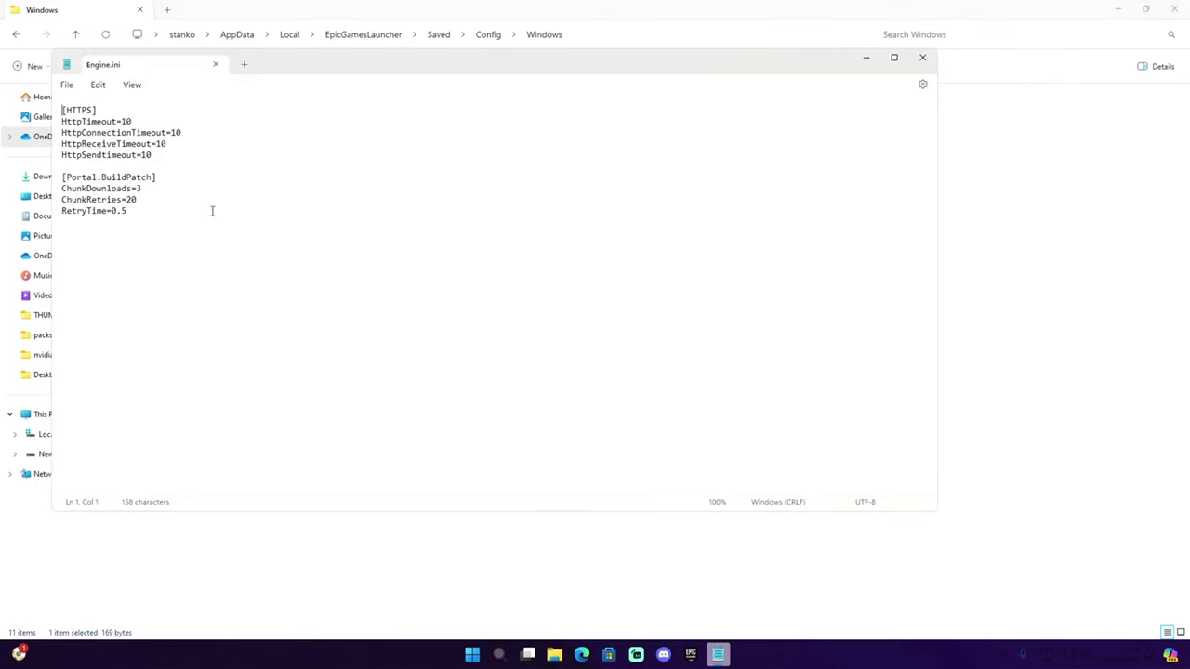
drag(183, 227, 27, 131)
key(BackSpace)
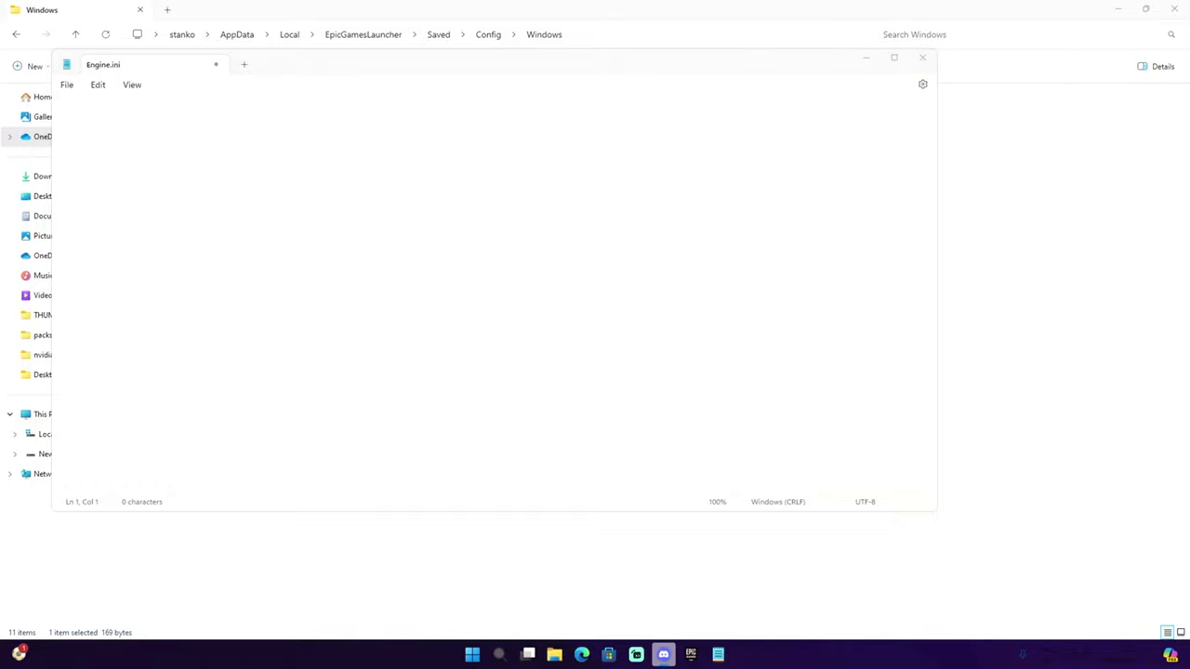
click(114, 153)
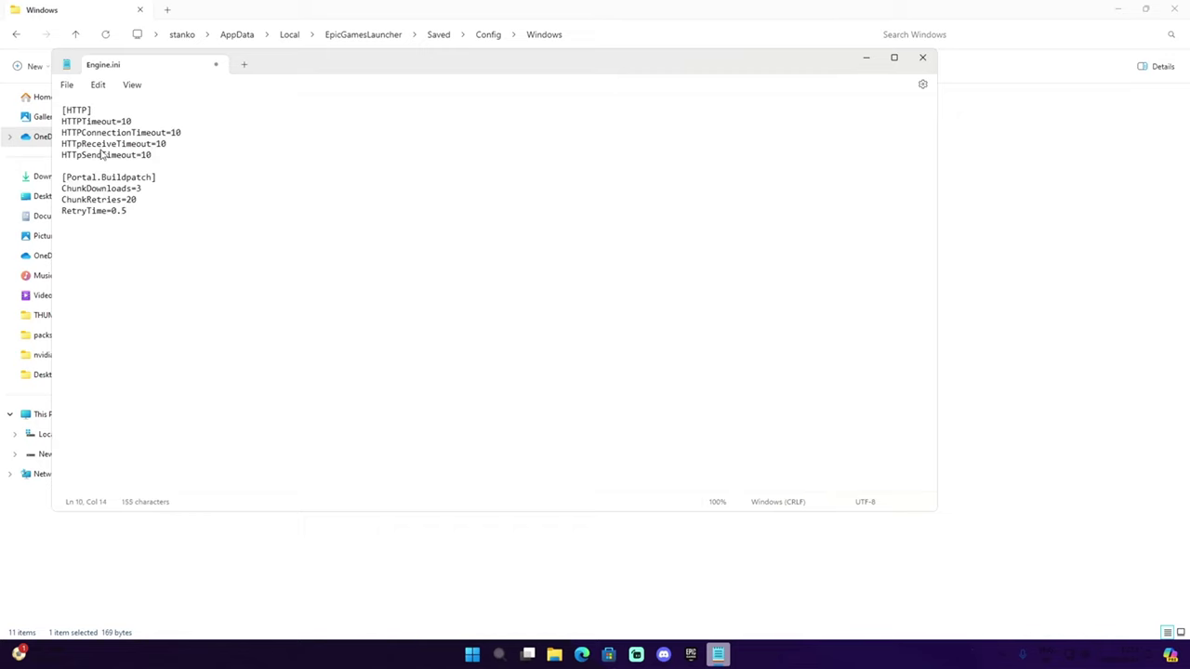
key(ctrl+s)
click(922, 57)
Bring up the Epic Games Launcher, and open Task Manager in a maximized window.
click(703, 654)
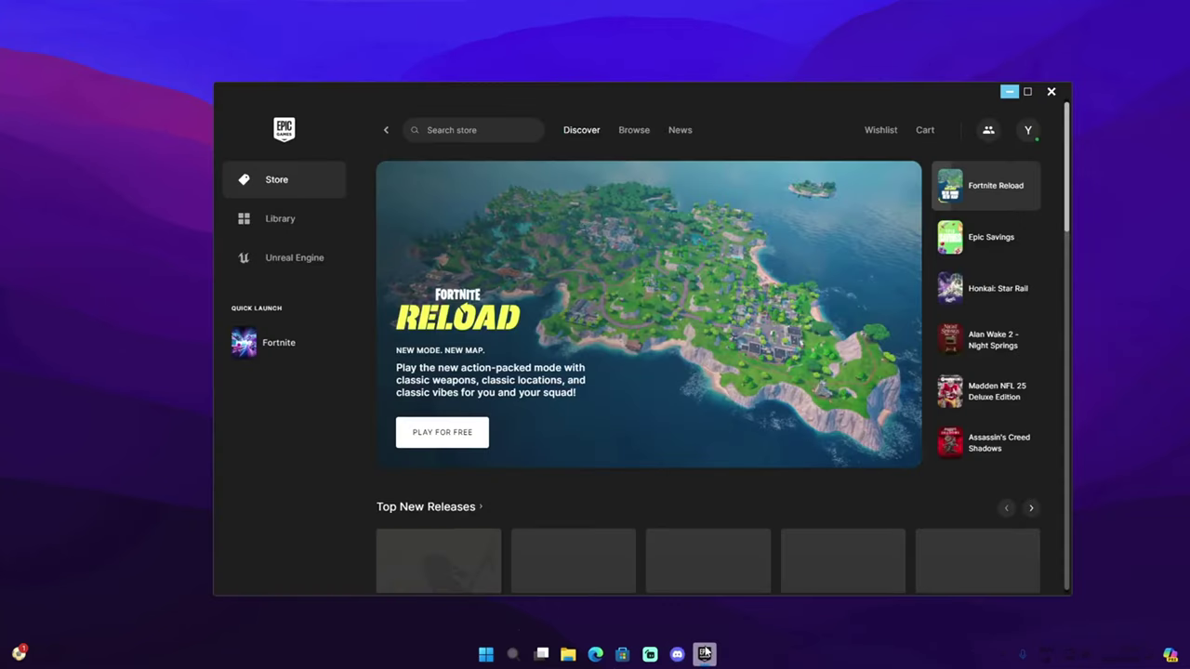
click(512, 653)
text(task)
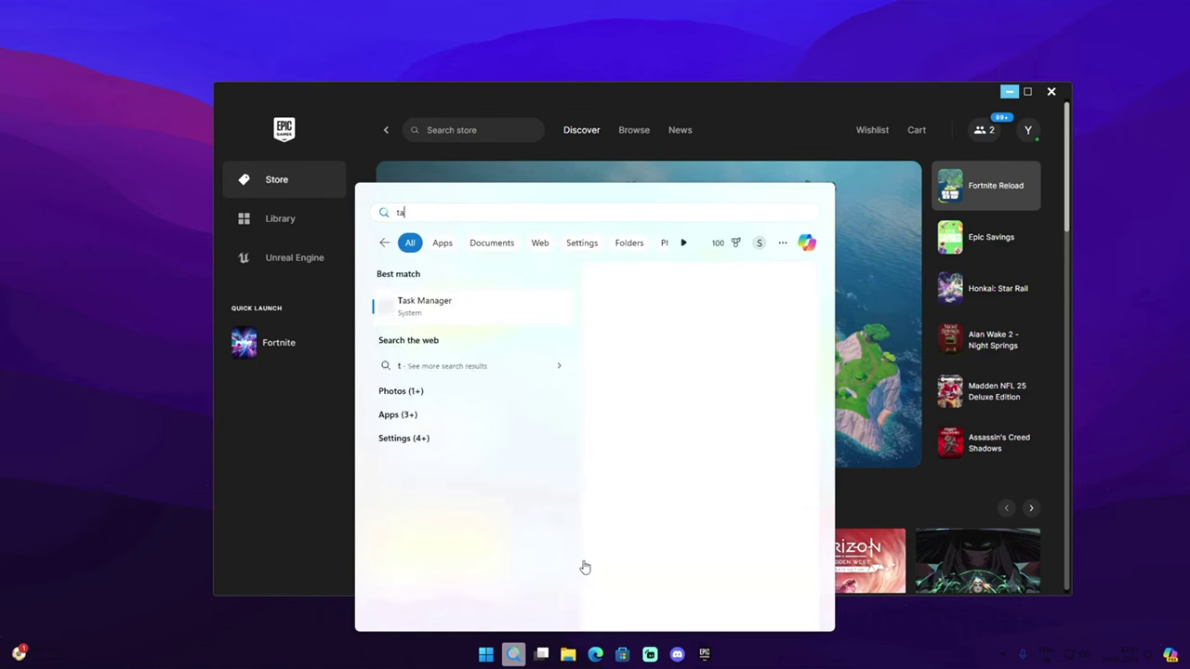
key(Return)
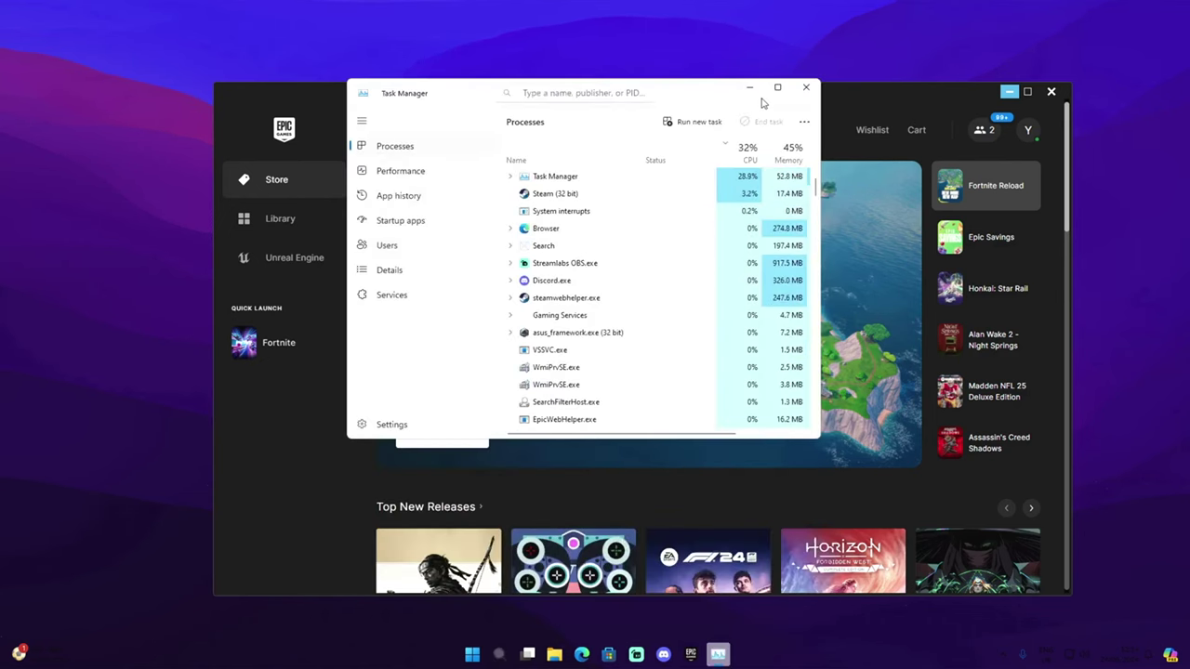
key(super+Up)
Find the EpicGamesLauncher process in the running processes and go to its entry in the process details.
scroll(249, 251, down, 1)
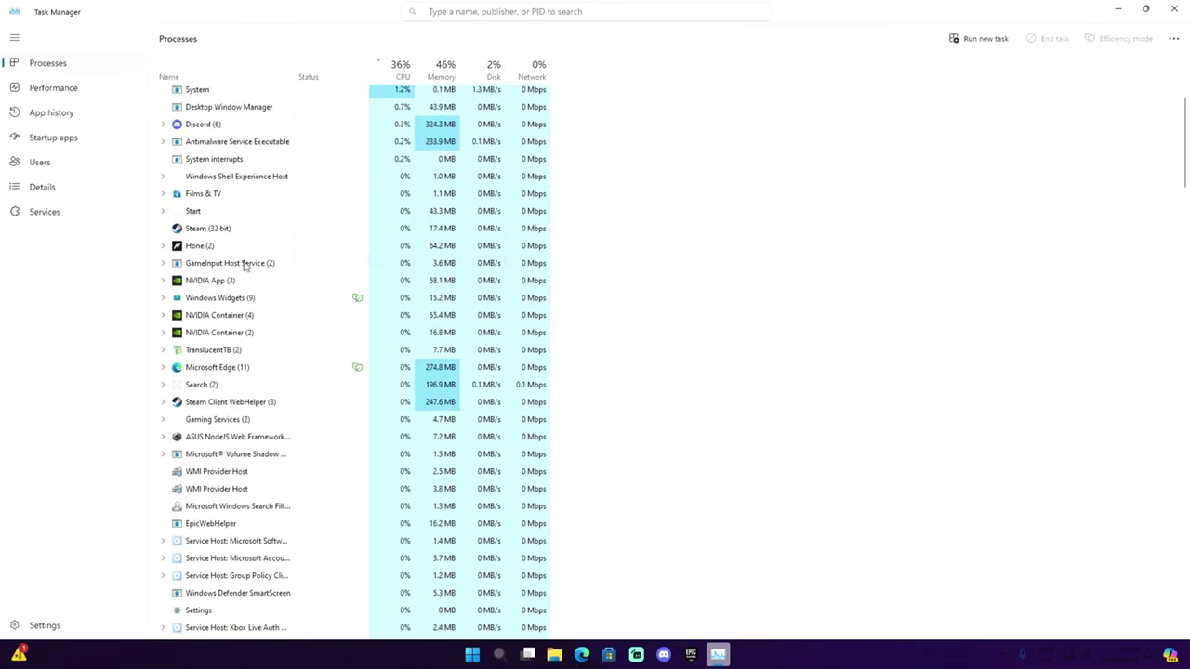
click(212, 156)
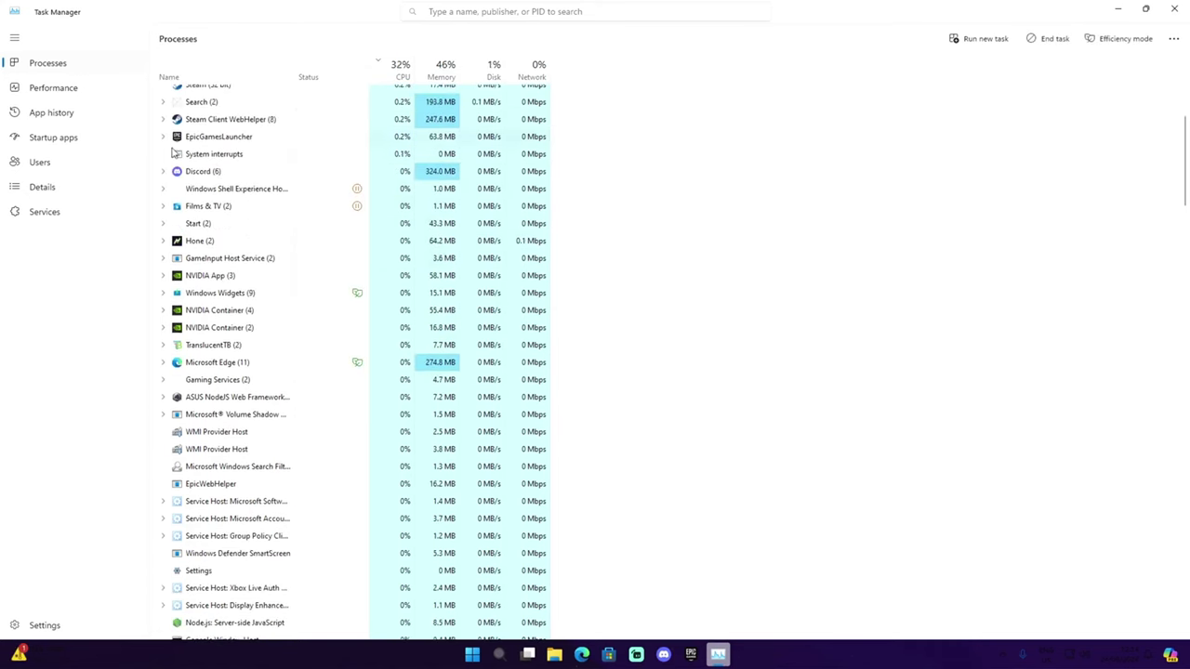
click(165, 155)
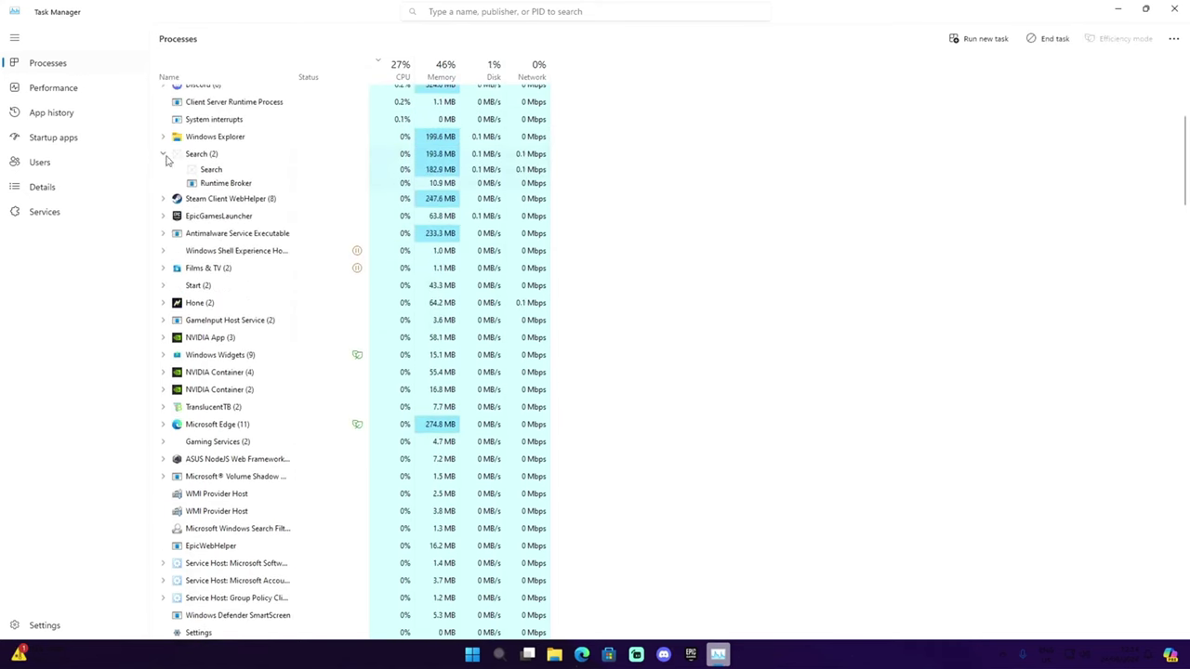
right_click(202, 216)
click(273, 216)
scroll(266, 474, down, 5)
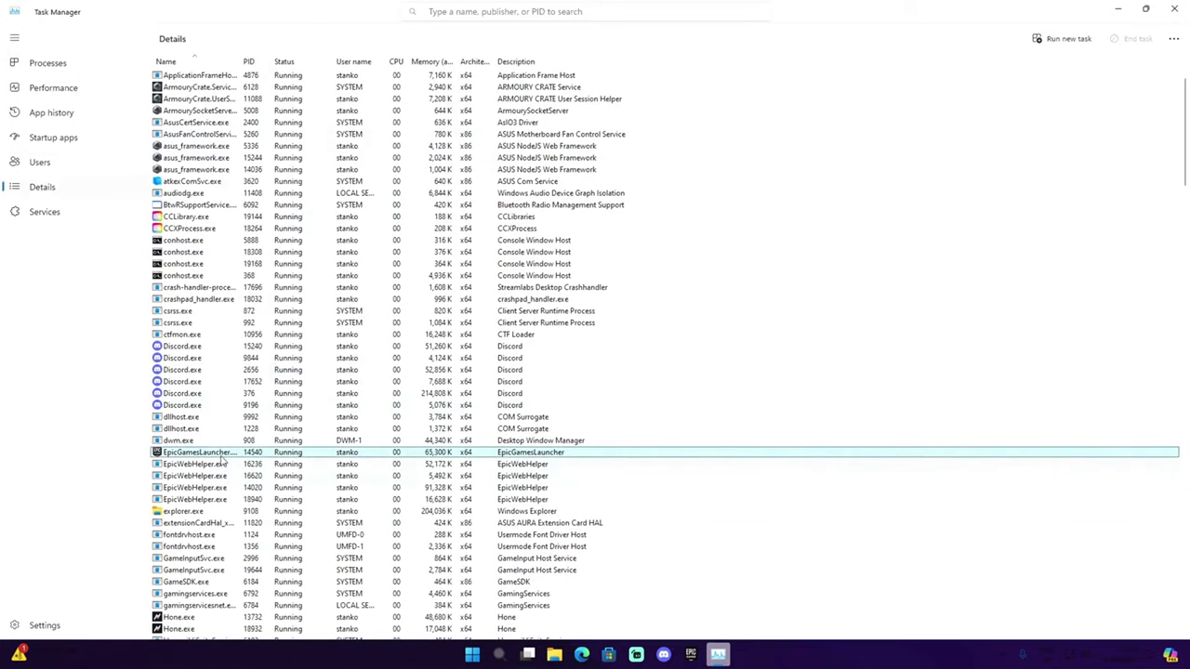
Set the priority of EpicGamesLauncher.exe to High and confirm the change.
right_click(219, 347)
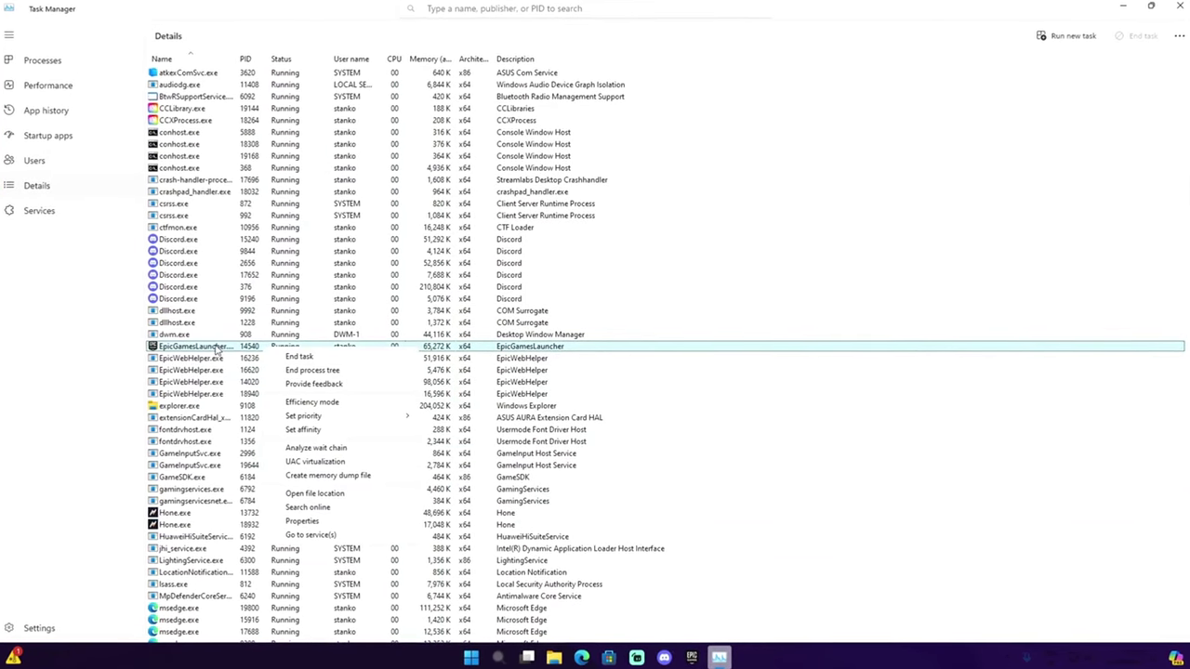
mouse_move(320, 417)
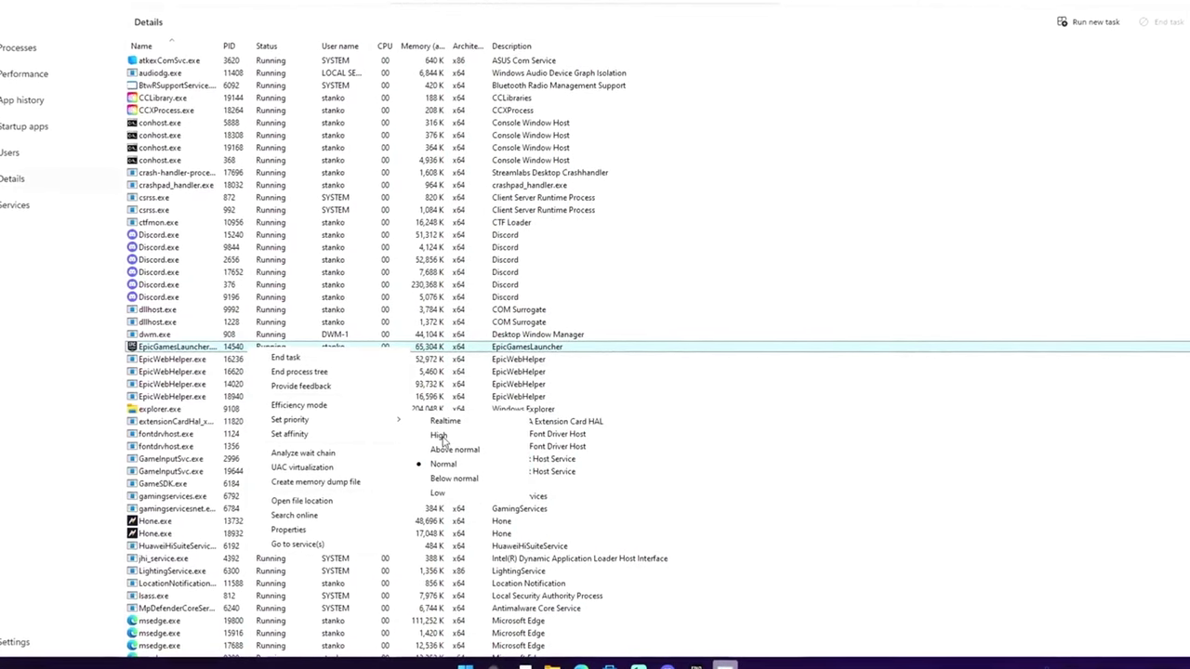
click(439, 434)
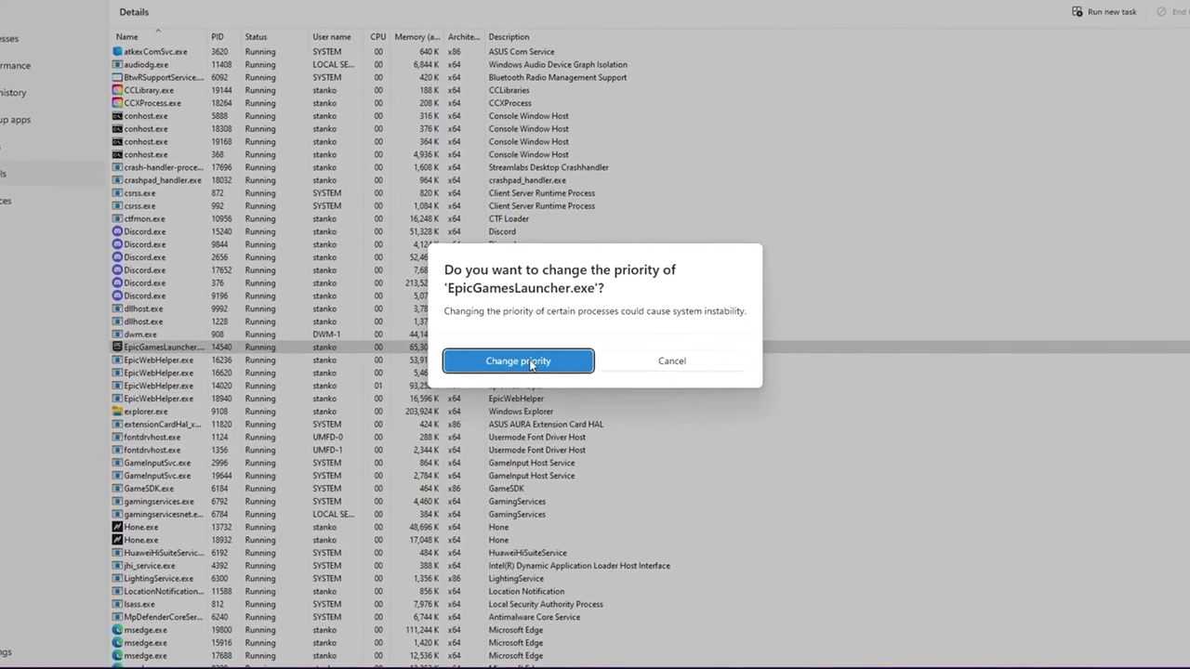
click(531, 361)
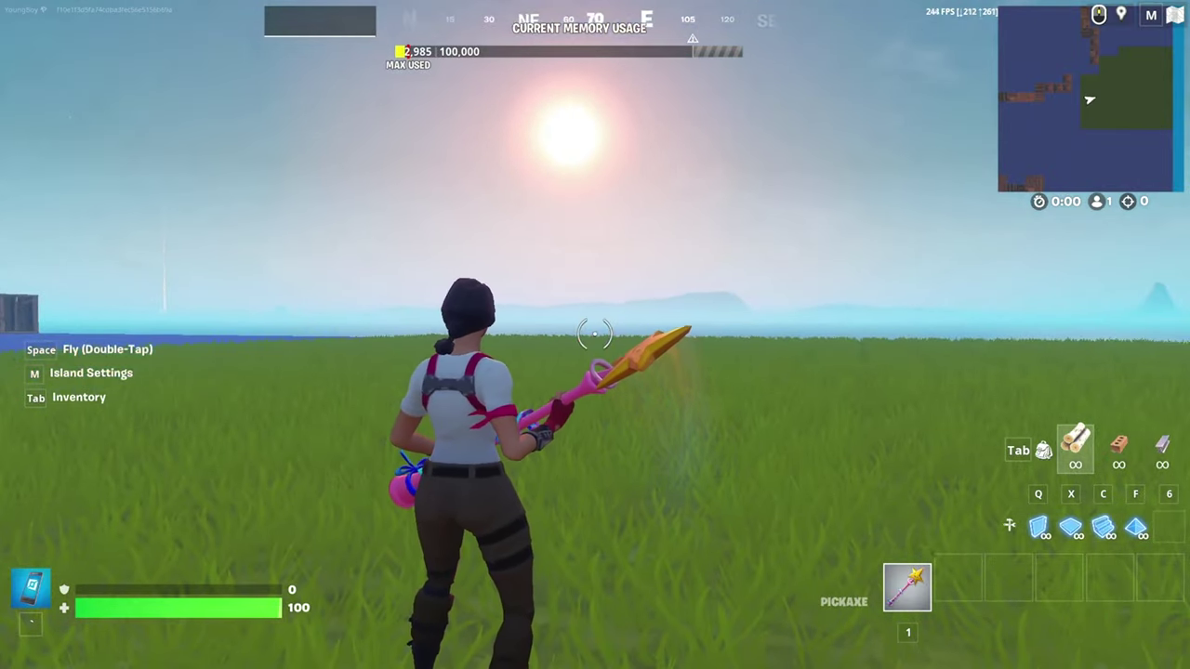
key(w)
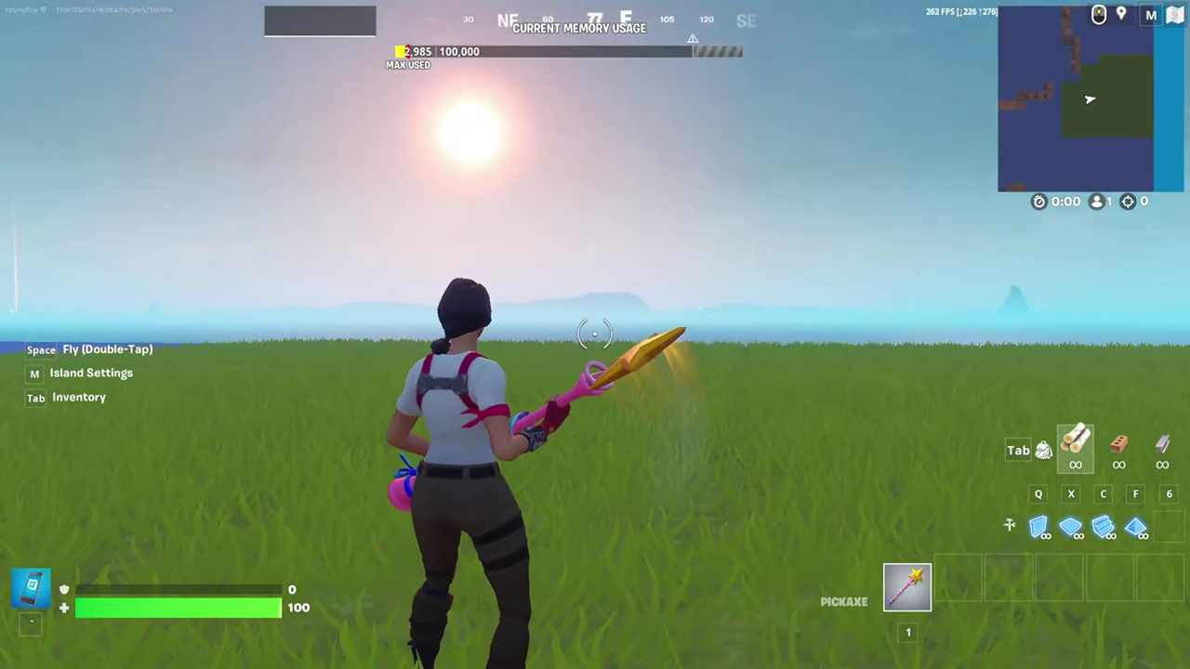
key(w)
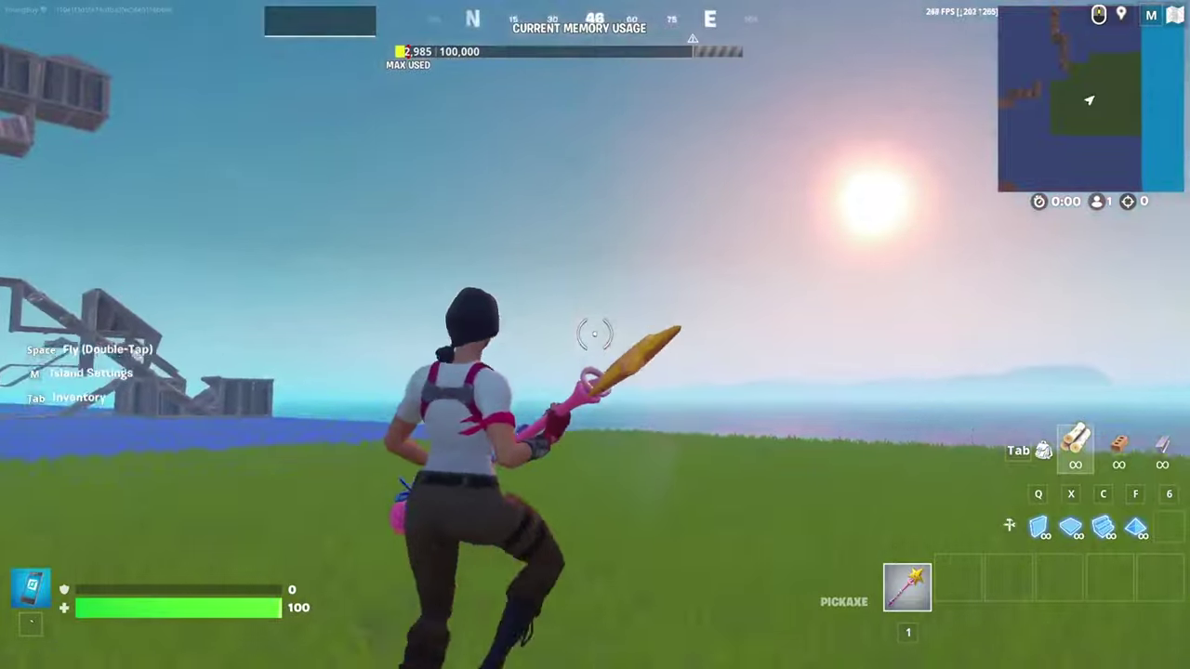